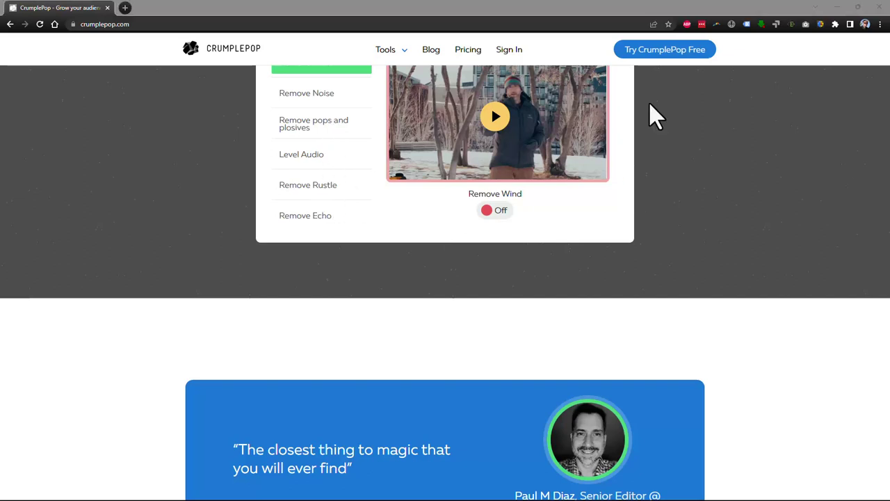
Open CrumplePop's free download page from the homepage.
scroll(682, 129, "up", 8)
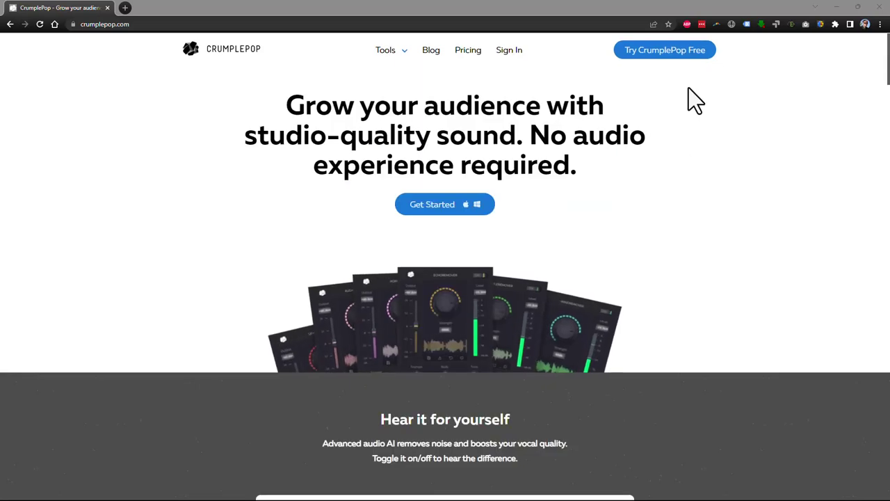
left_click(430, 208)
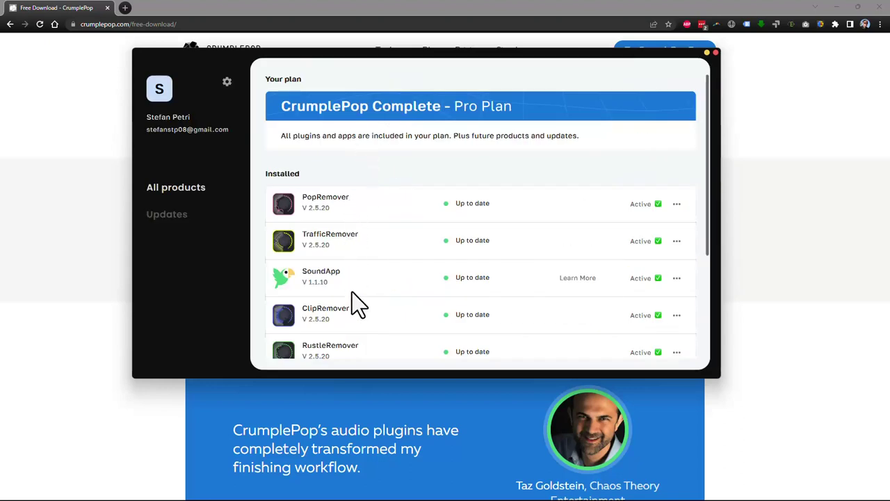
Look through the installed CrumplePop plugins and apps, checking their versions, update status and activation.
scroll(417, 223, "down", 3)
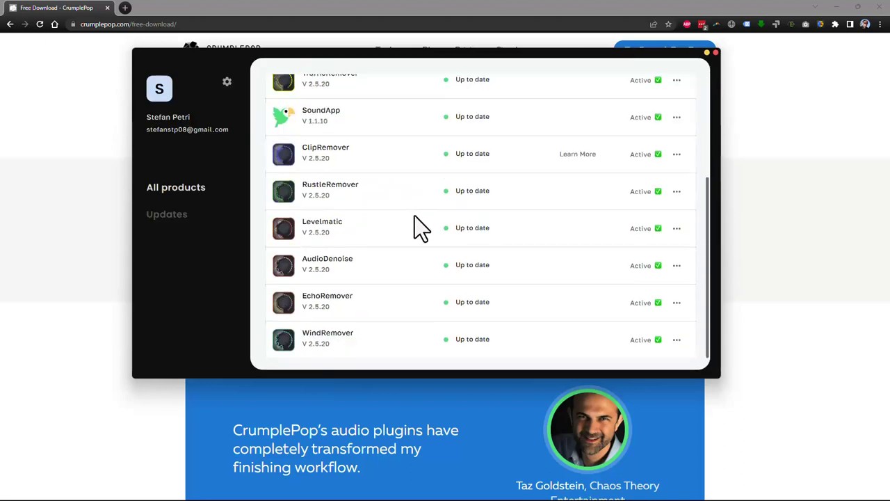
scroll(373, 275, "up", 5)
scroll(373, 272, "down", 5)
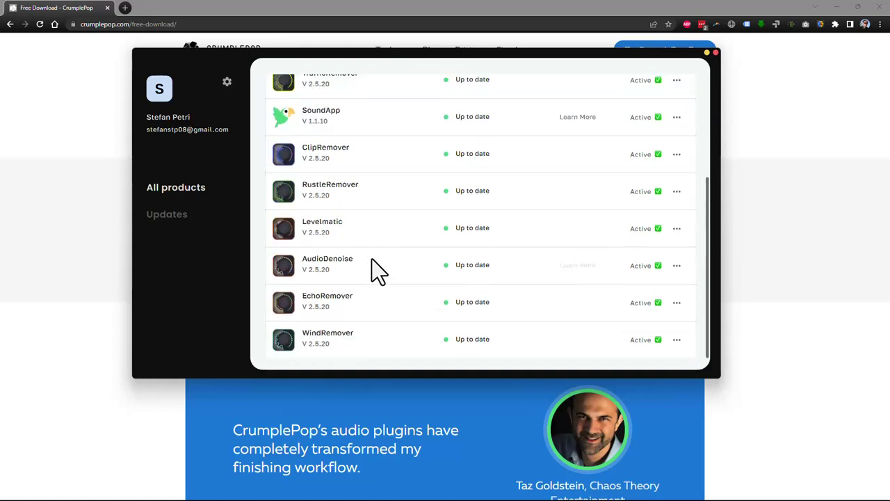
scroll(388, 150, "up", 4)
scroll(403, 334, "down", 5)
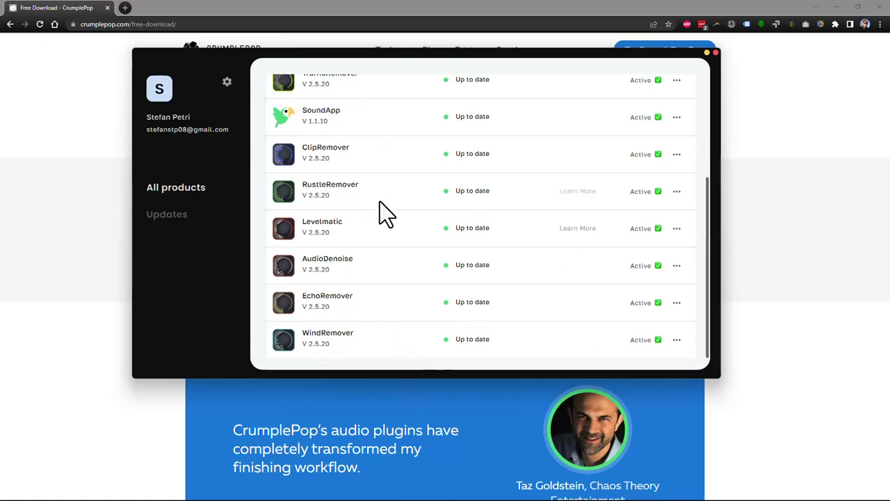
scroll(380, 207, "up", 3)
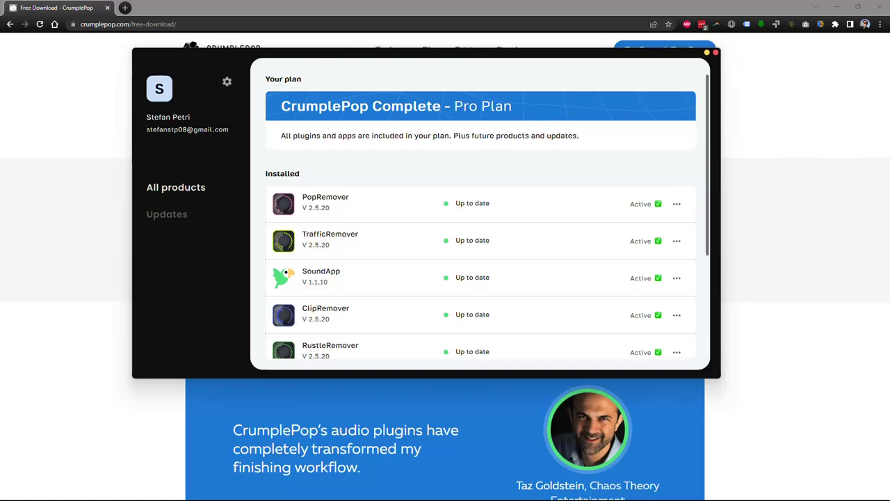
Switch to SoundApp and import the recording "Handy - Aufnahmezimmer", replacing the currently loaded audio.
left_click_drag(889, 14, 421, 17)
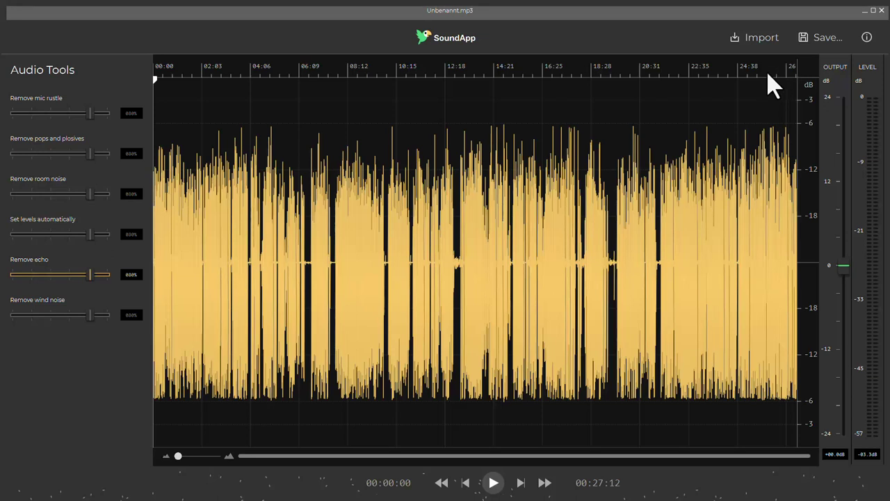
left_click(760, 39)
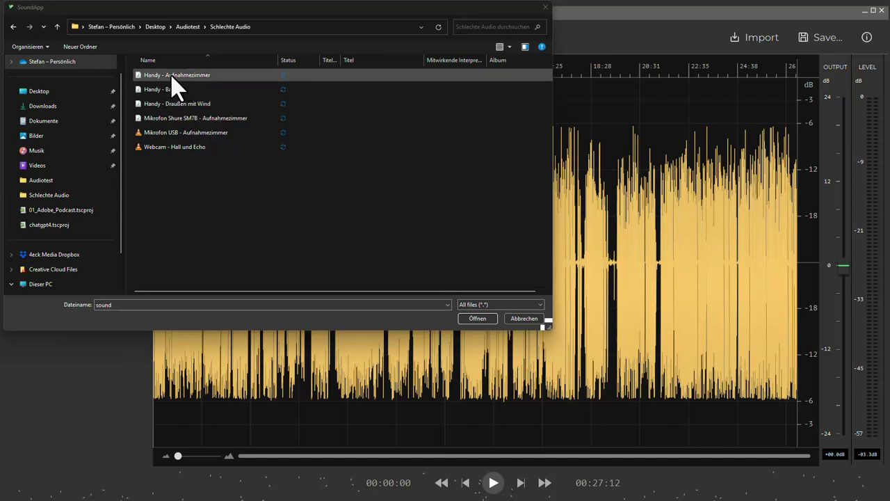
left_click(175, 78)
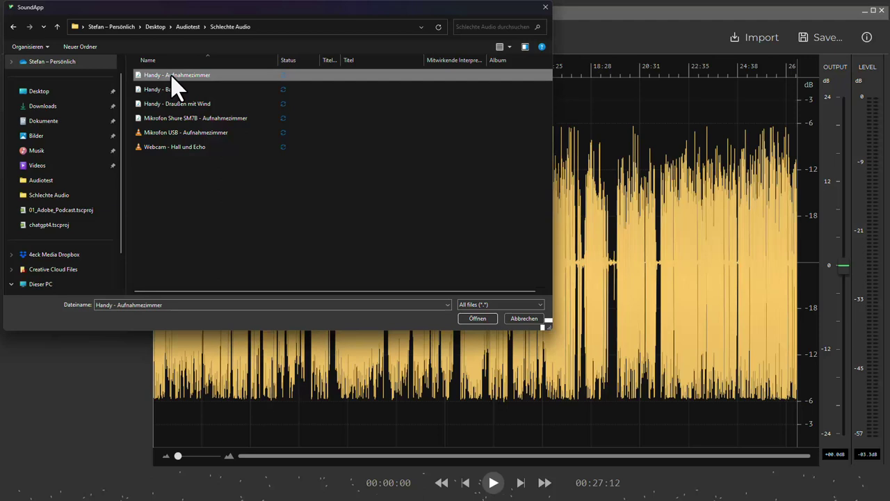
left_click(476, 318)
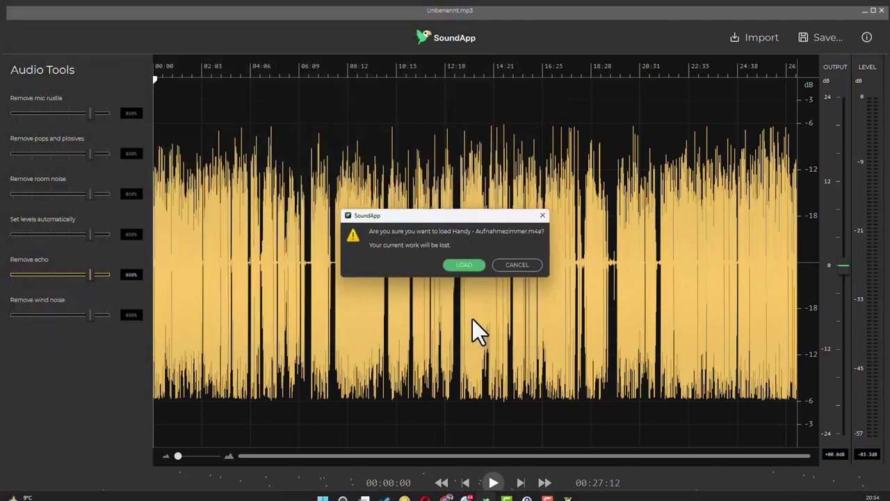
left_click(459, 268)
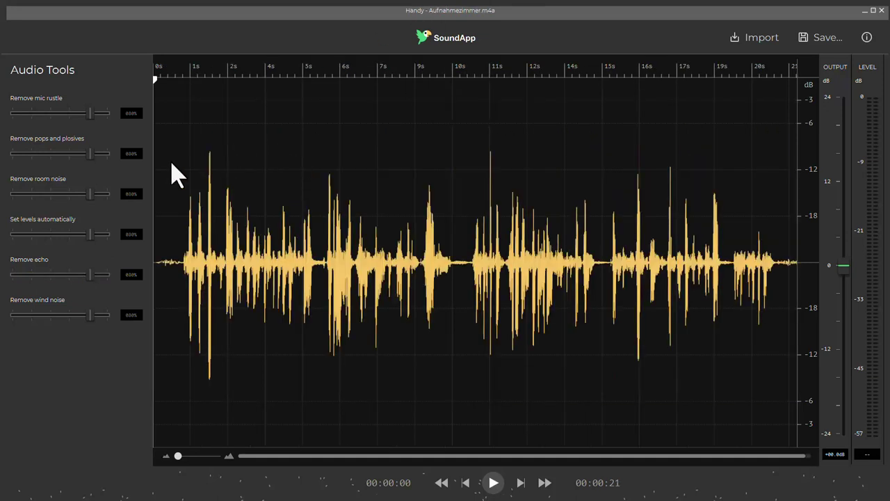
Play the opening seconds of the unprocessed recording and review the available audio tools.
key("space")
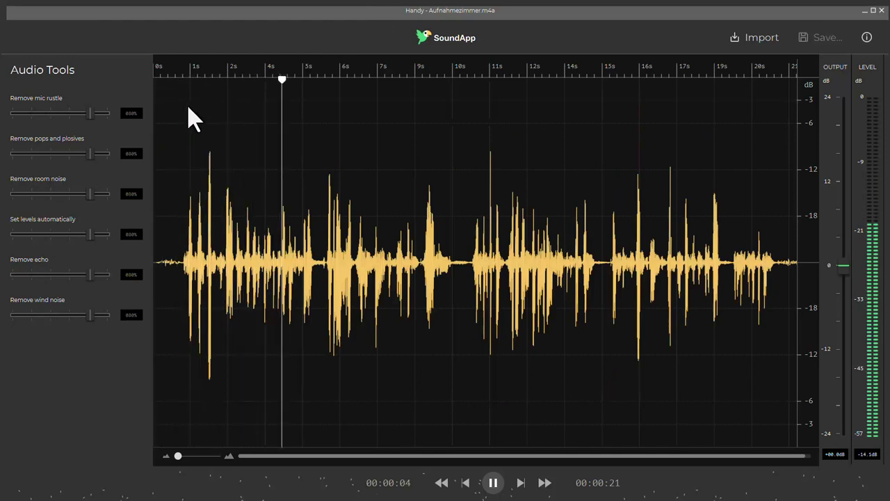
key("space")
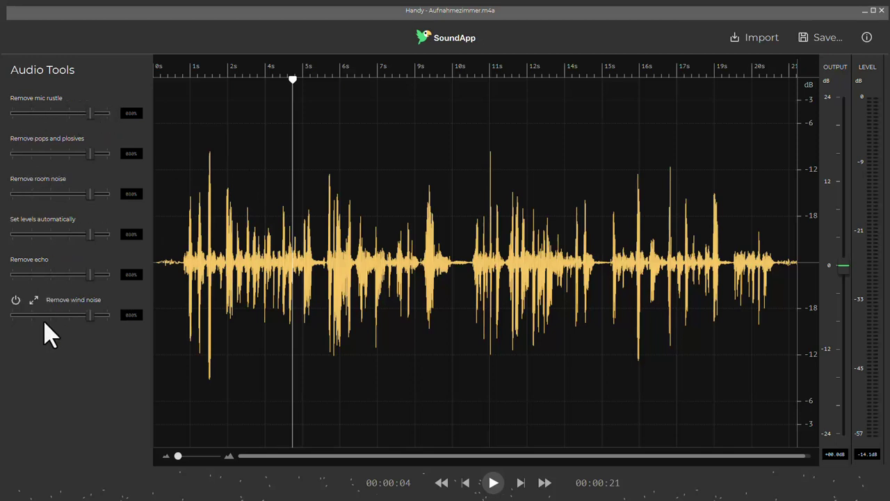
mouse_move(50, 195)
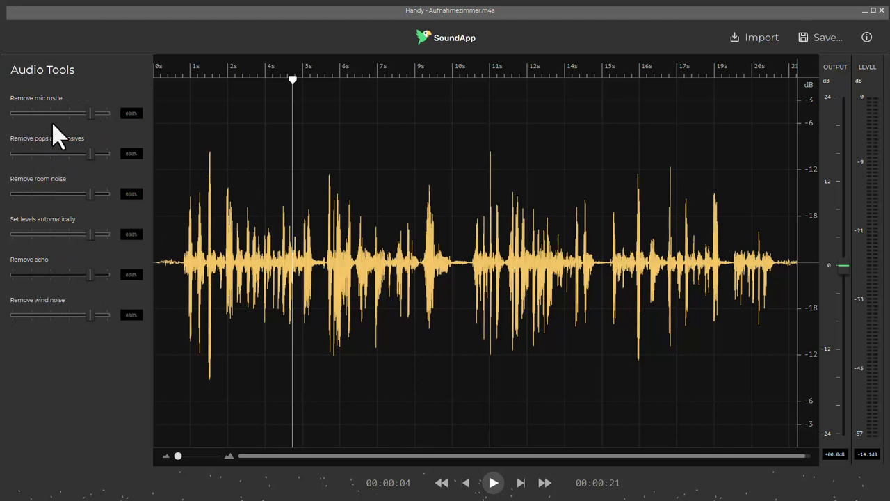
mouse_move(41, 231)
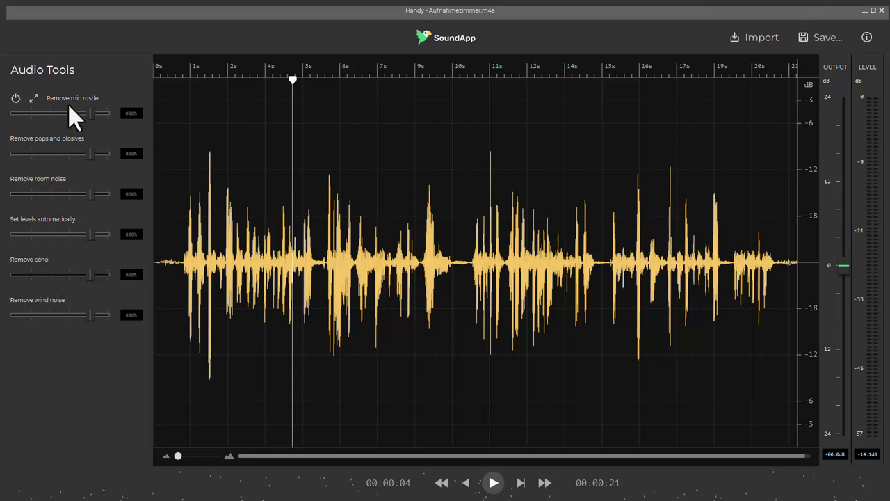
mouse_move(92, 106)
mouse_move(49, 271)
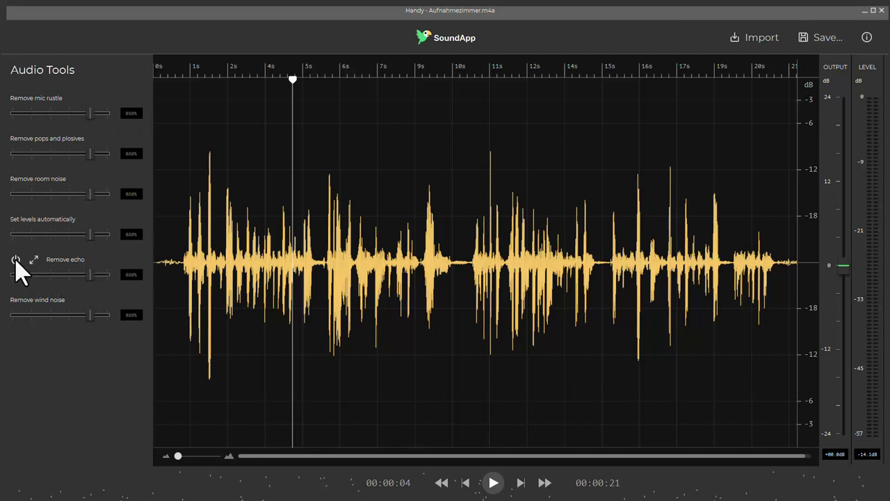
Enable Remove echo at its default strength and play the recording to hear the effect.
left_click(16, 260)
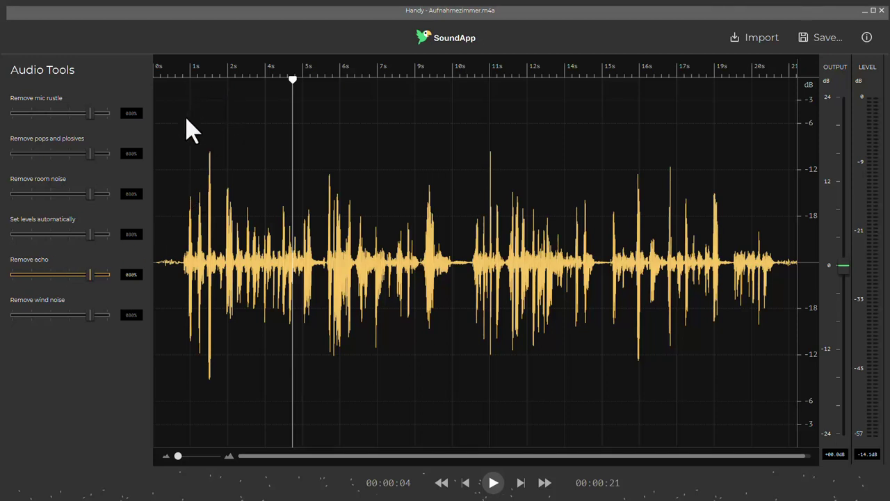
key("space")
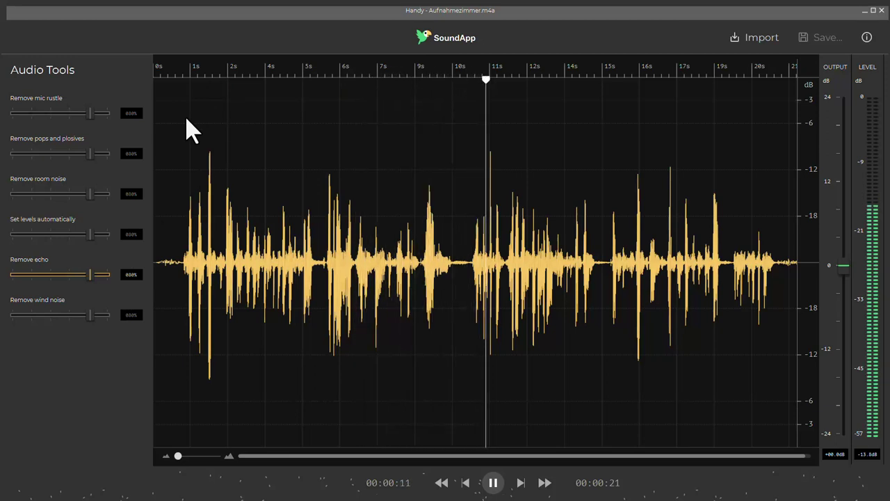
key("space")
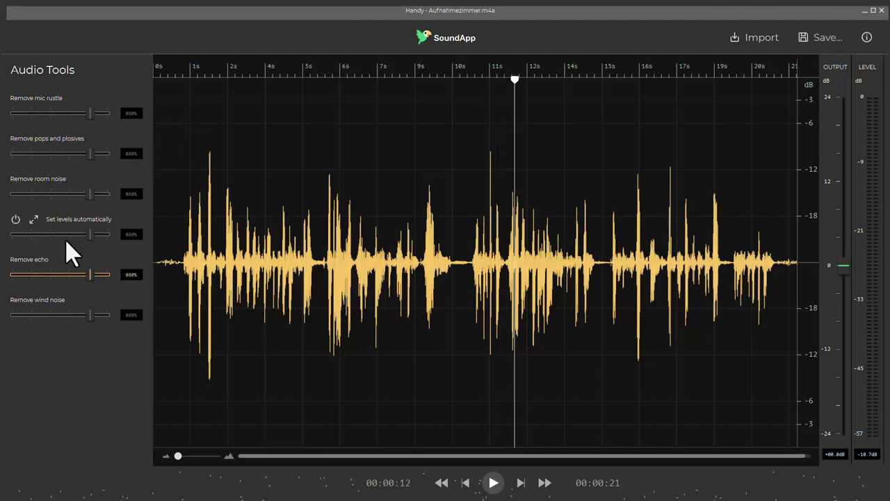
Open the detailed Remove Echo settings, dismiss the help hints and move the settings window beside the audio tools.
mouse_move(33, 260)
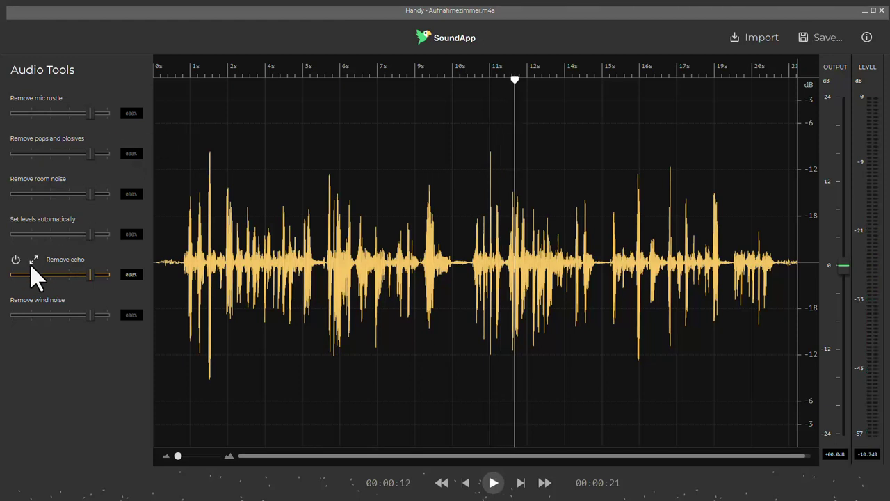
left_click(35, 260)
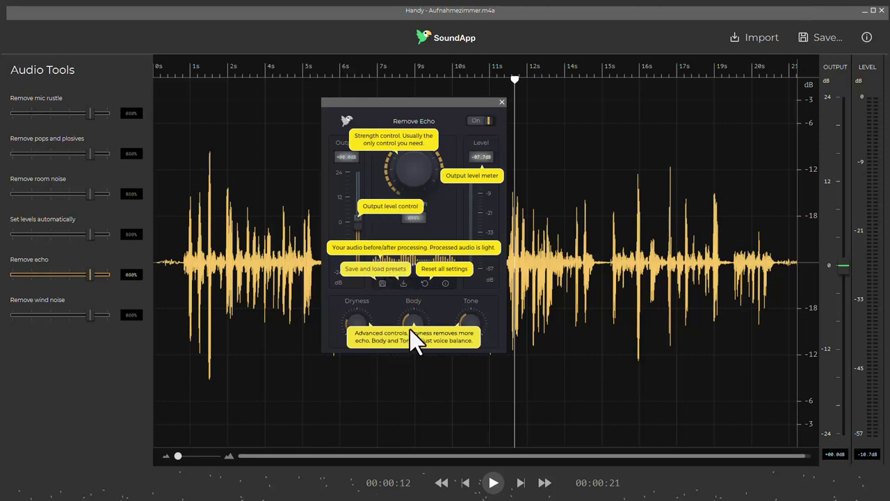
left_click(391, 142)
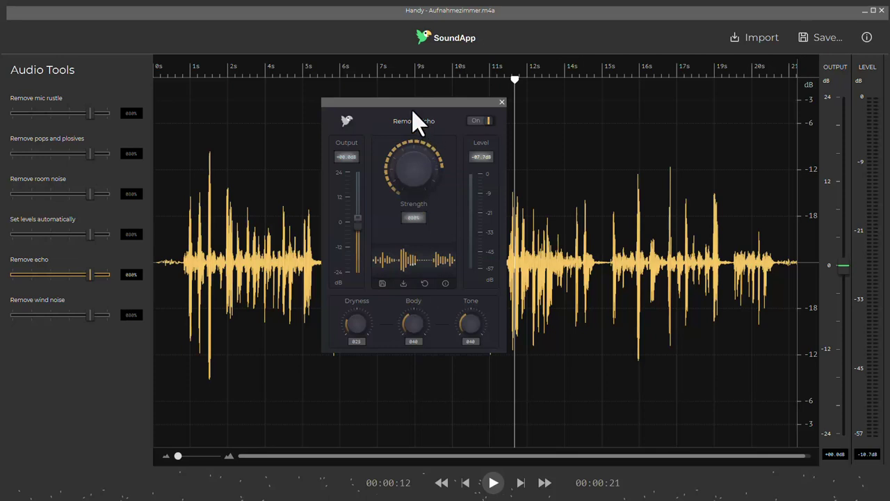
left_click_drag(415, 122, 265, 60)
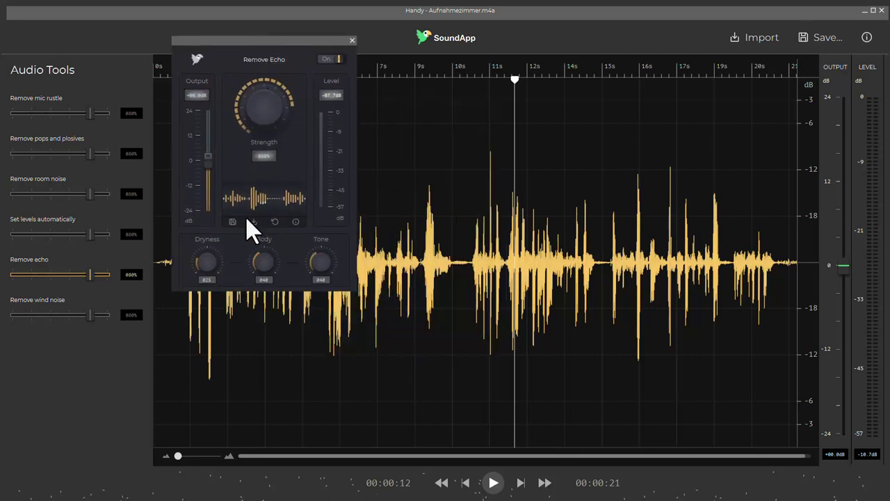
Raise the Remove Echo output level to about +7.1 dB while listening to the playback.
left_click_drag(212, 153, 208, 134)
key("space")
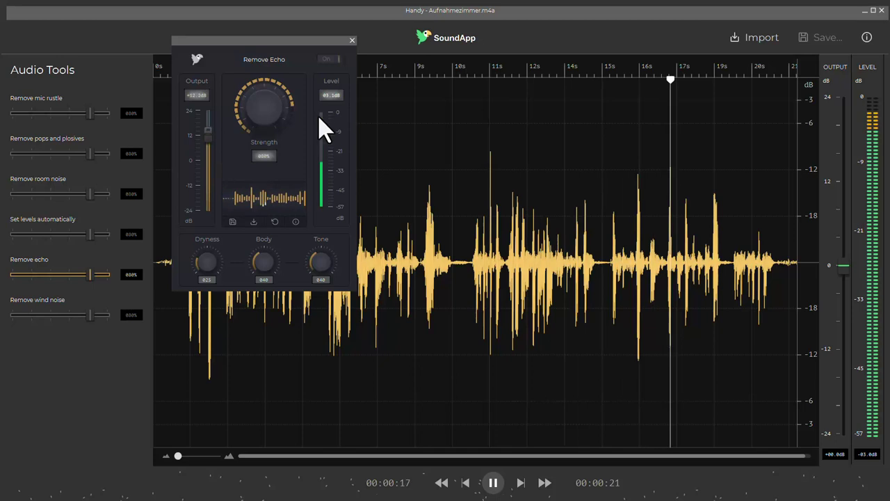
left_click_drag(212, 132, 215, 155)
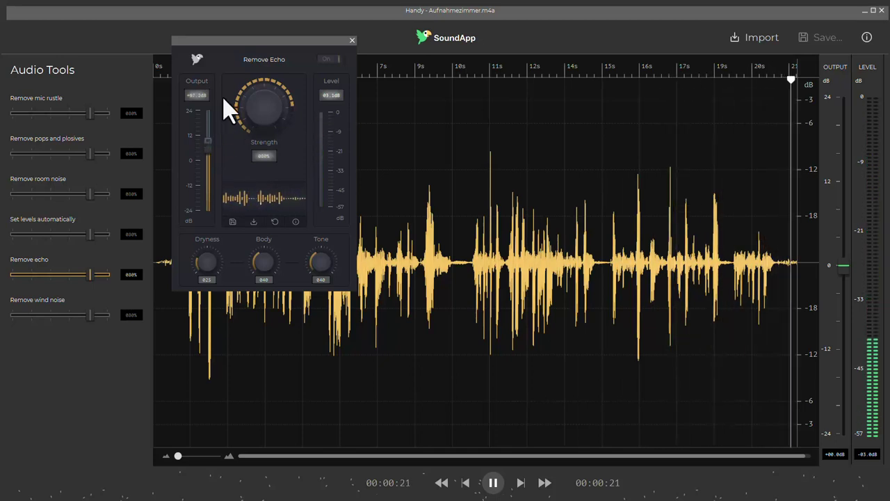
left_click(199, 56)
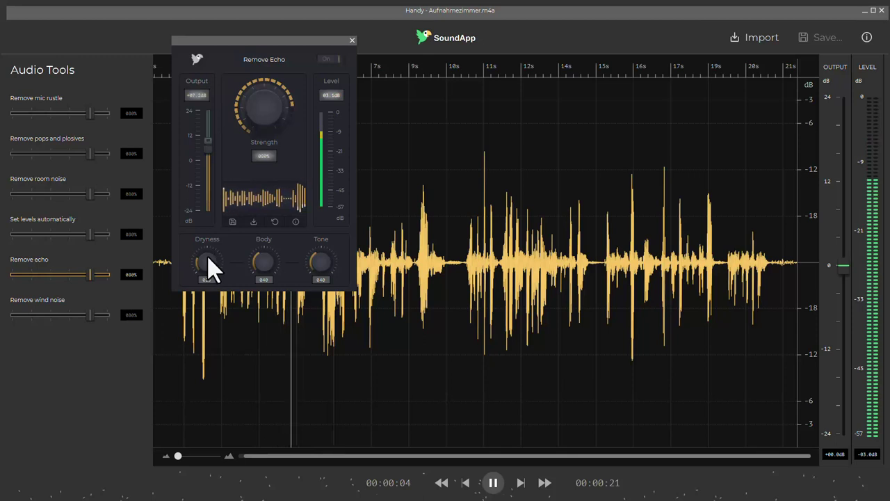
Reduce the echo removal strength to 29% and play the recording to check it.
left_click_drag(274, 108, 245, 98)
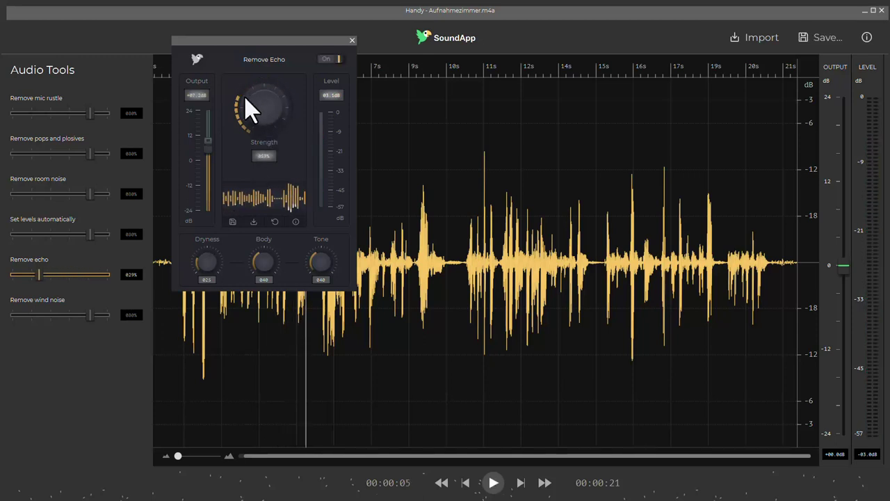
key("space")
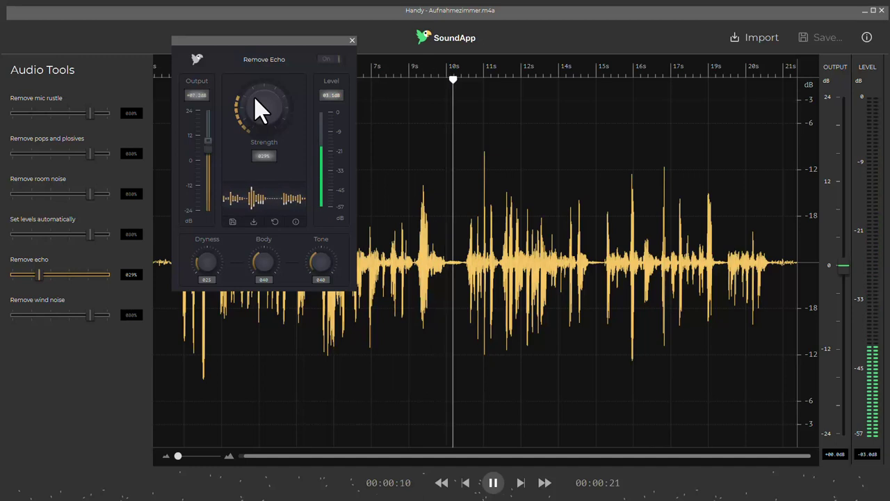
key("space")
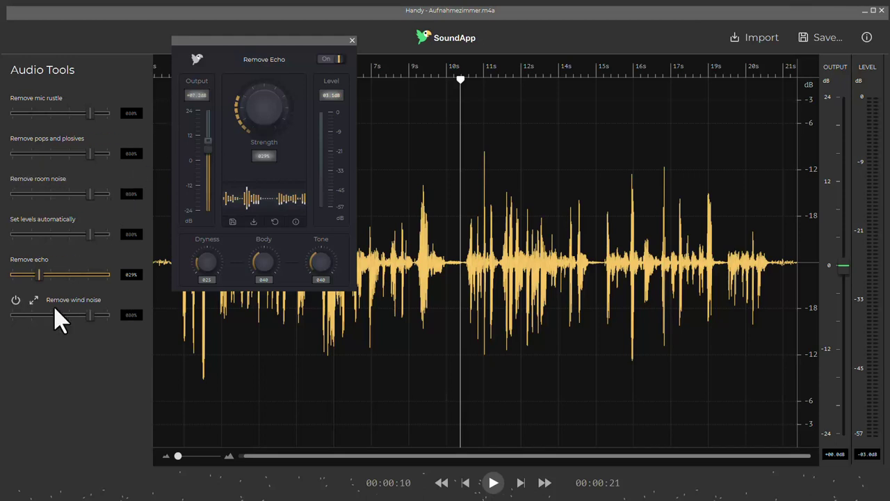
Close the Remove Echo settings, then enable Set levels automatically with a strength of 60%.
mouse_move(41, 148)
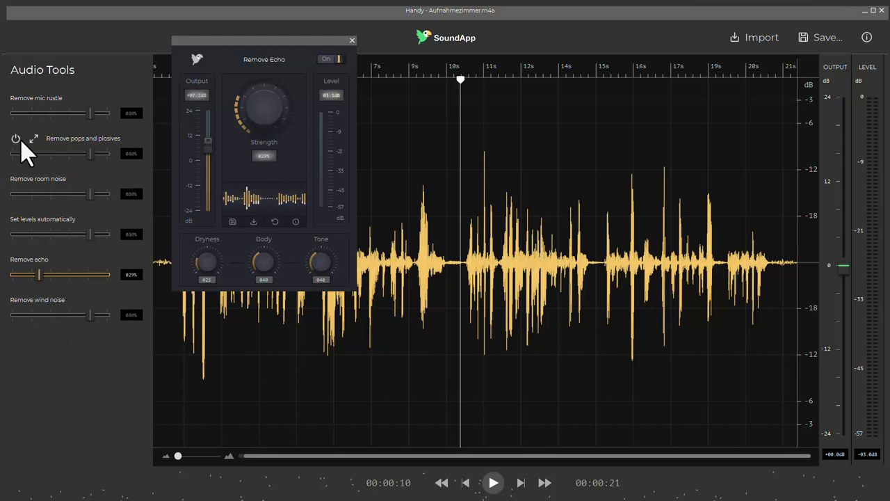
left_click(352, 41)
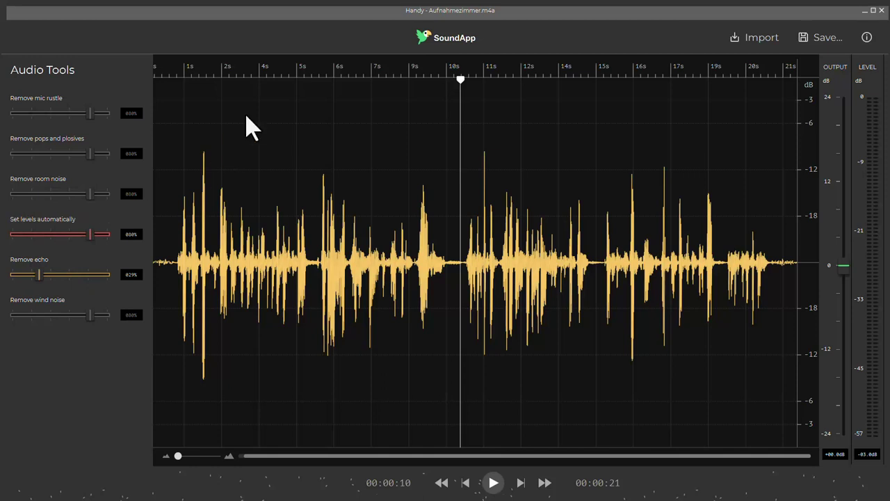
left_click_drag(75, 233, 69, 233)
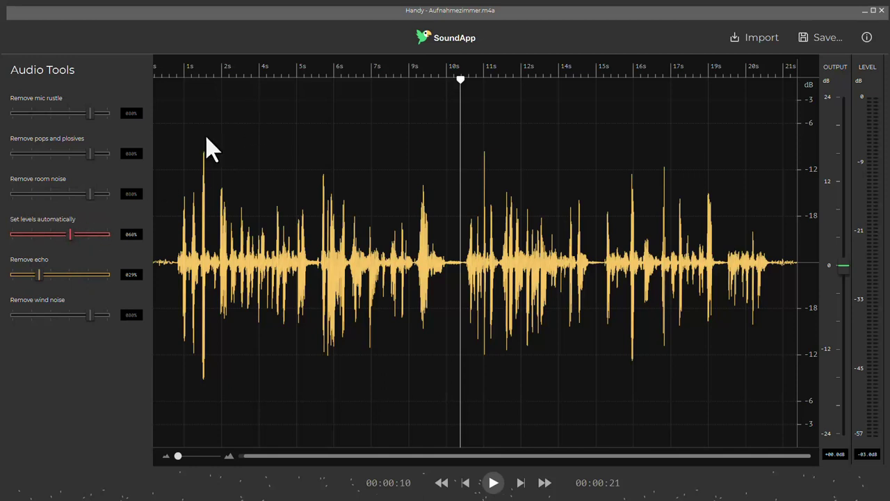
Play the processed recording from about the 7-second mark to judge the combined echo removal and automatic levelling.
left_click(371, 78)
key("space")
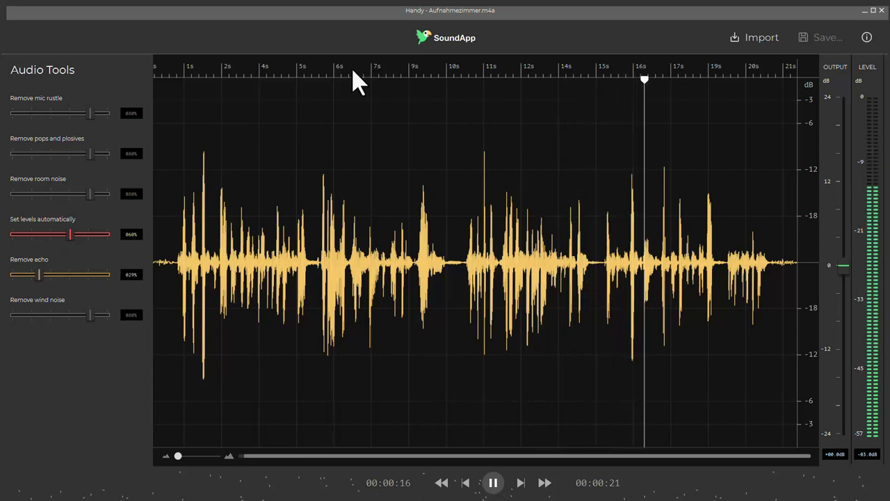
key("space")
mouse_move(137, 237)
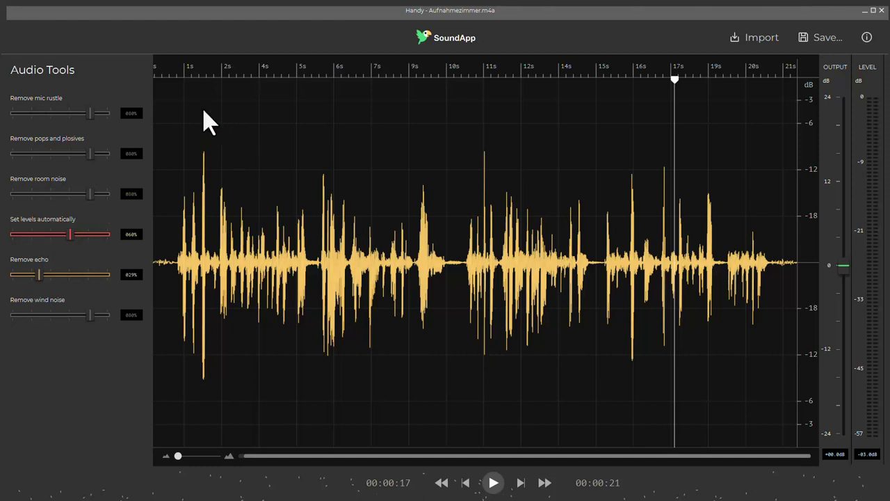
Load the Handy - Bad recording in place of the current work and play its first few seconds.
left_click(748, 39)
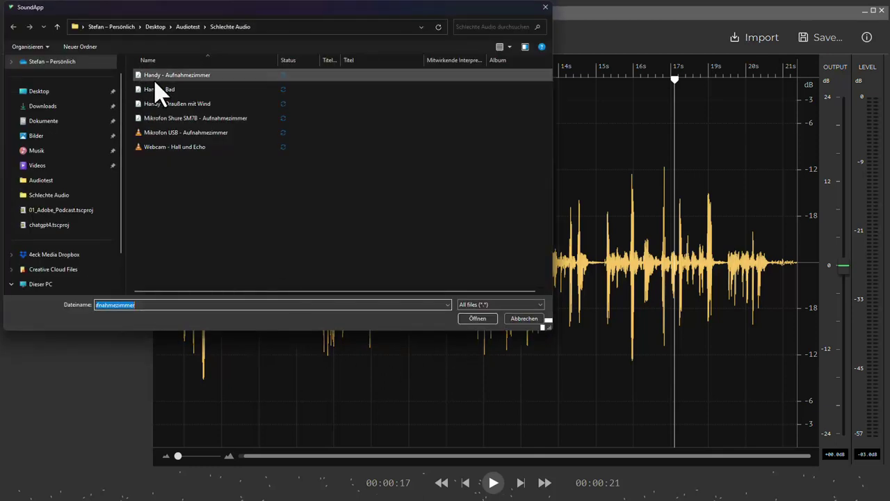
double_click(162, 97)
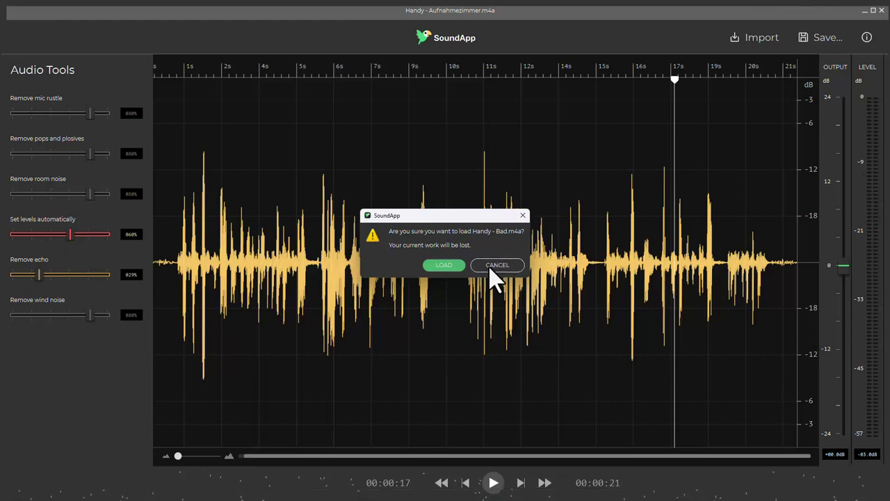
left_click(442, 268)
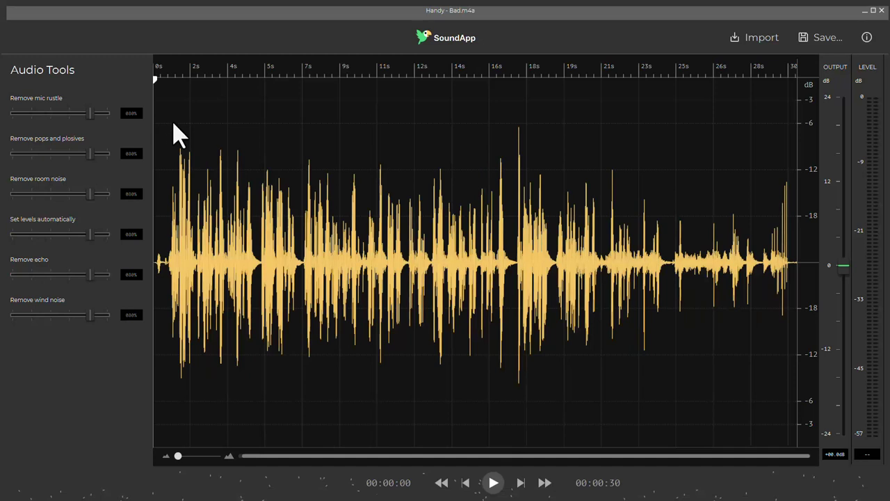
key("space")
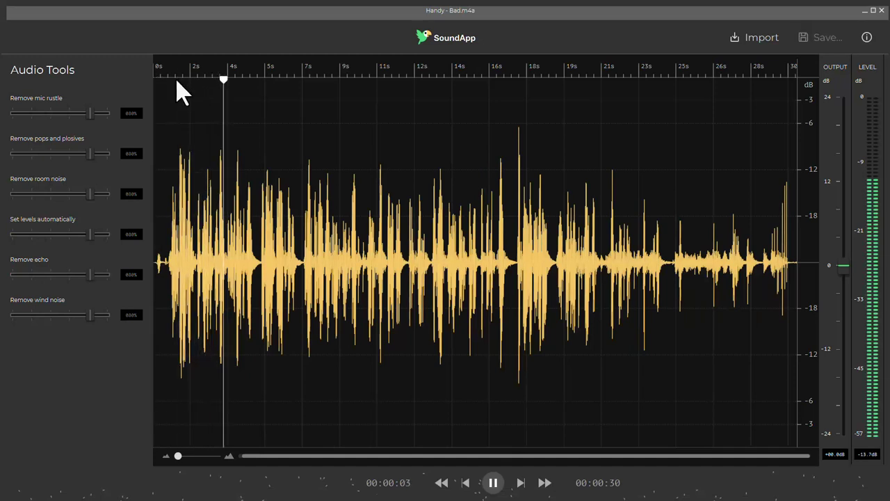
key("space")
Enable Remove echo at 100% strength and raise its output level to about +9.1 dB while the recording plays.
mouse_move(82, 230)
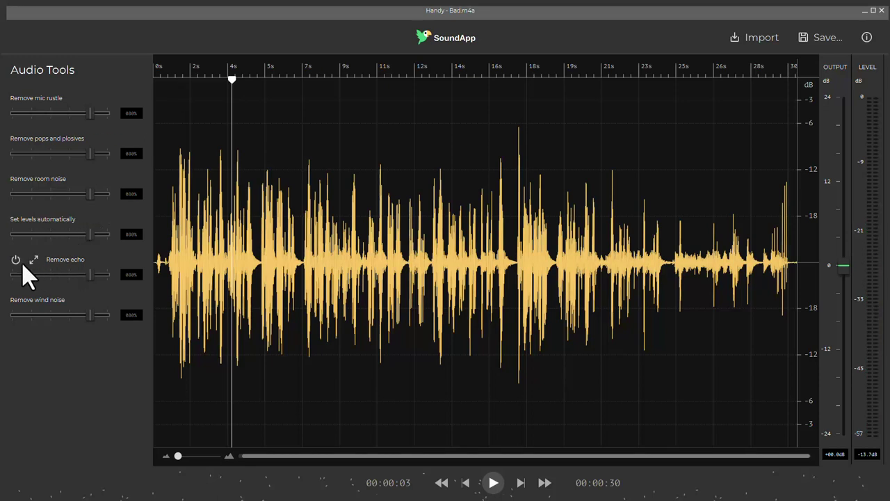
key("space")
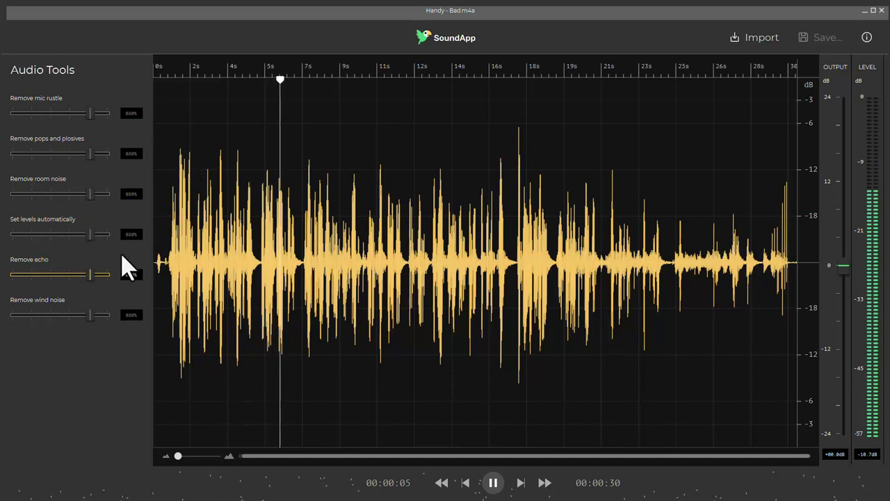
mouse_move(100, 276)
left_click_drag(92, 272, 120, 272)
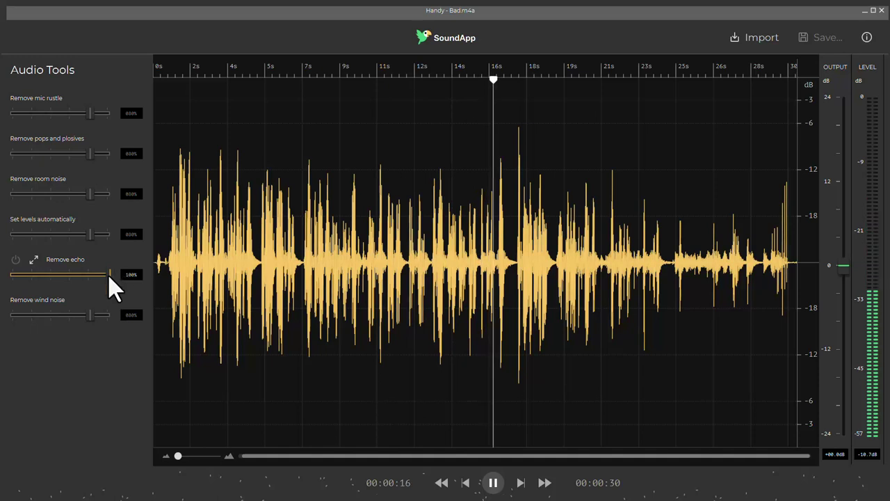
left_click(33, 259)
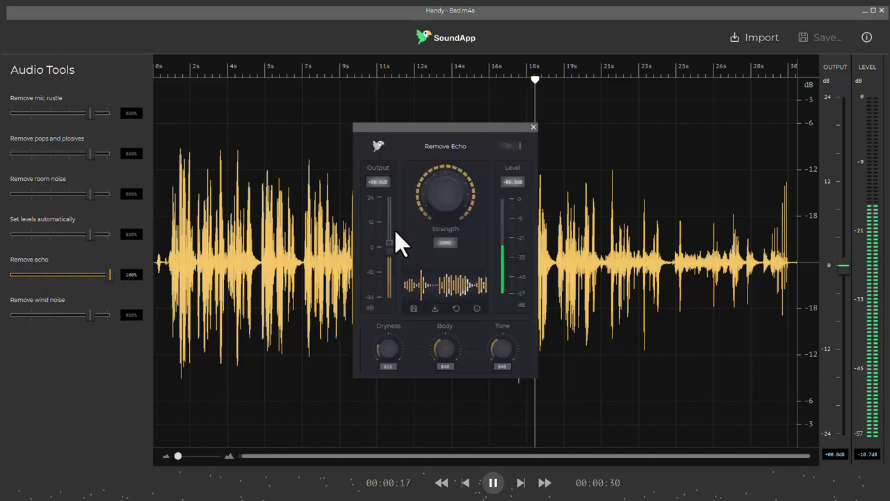
mouse_move(389, 242)
left_mouse_down()
mouse_move(388, 218)
mouse_move(388, 227)
left_mouse_up()
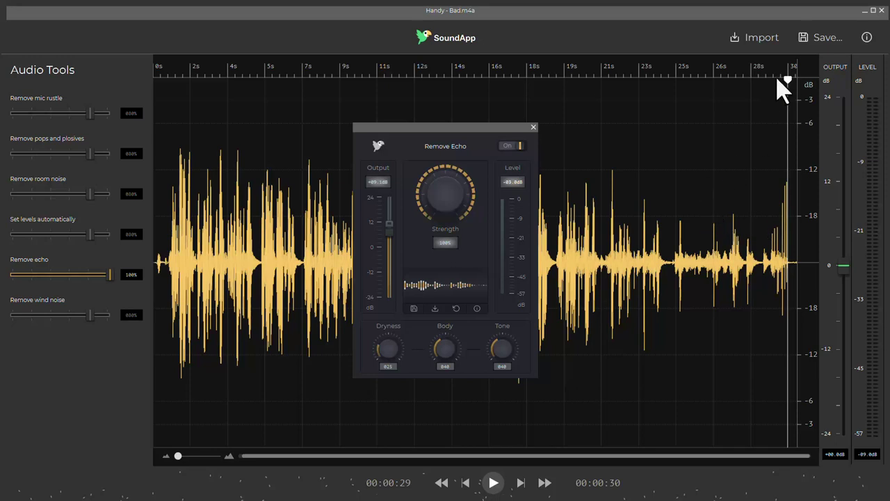
Compare the recording's final seconds with Remove Echo on and off, replaying from about the 25-second and 23-second marks.
left_click_drag(787, 79, 704, 80)
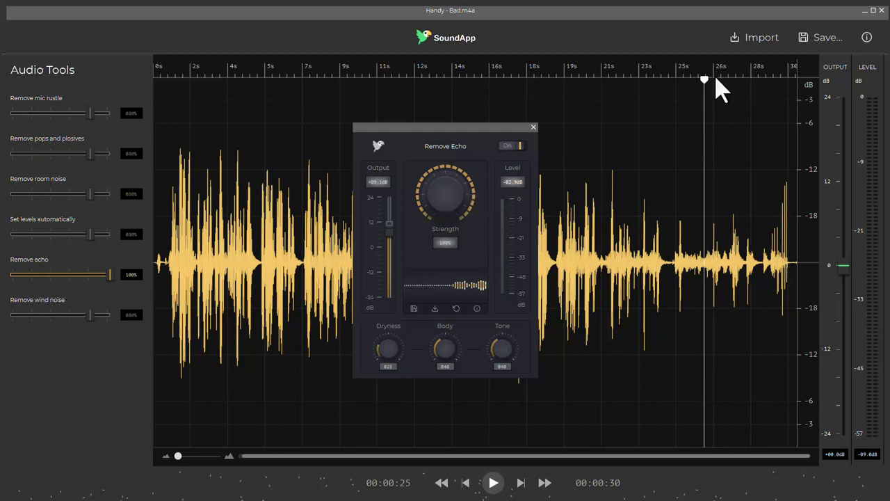
left_click_drag(705, 80, 693, 80)
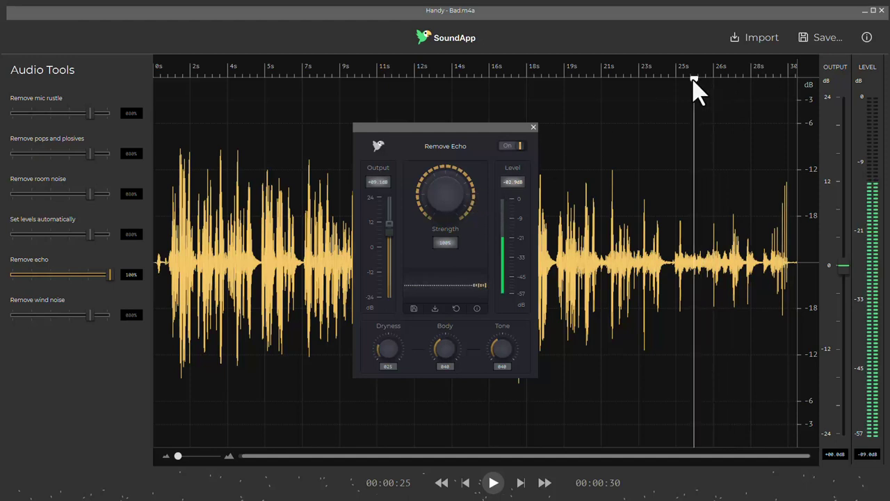
left_click(18, 264)
left_click(656, 76)
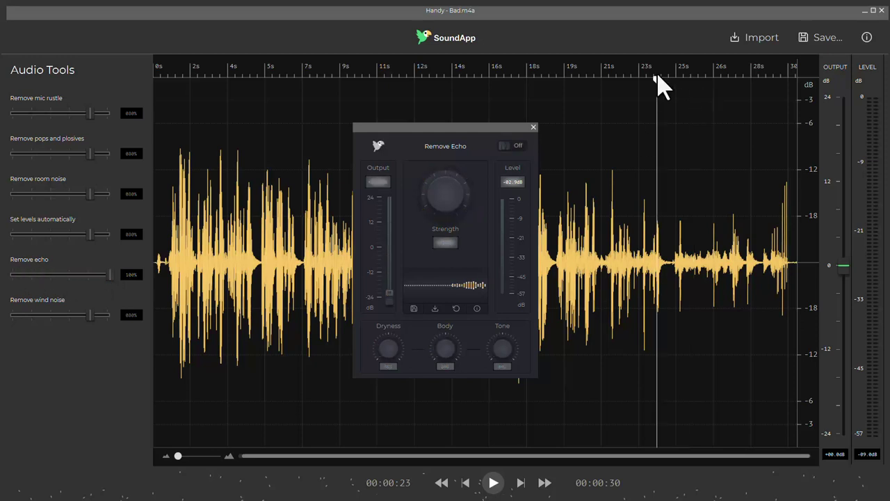
key("space")
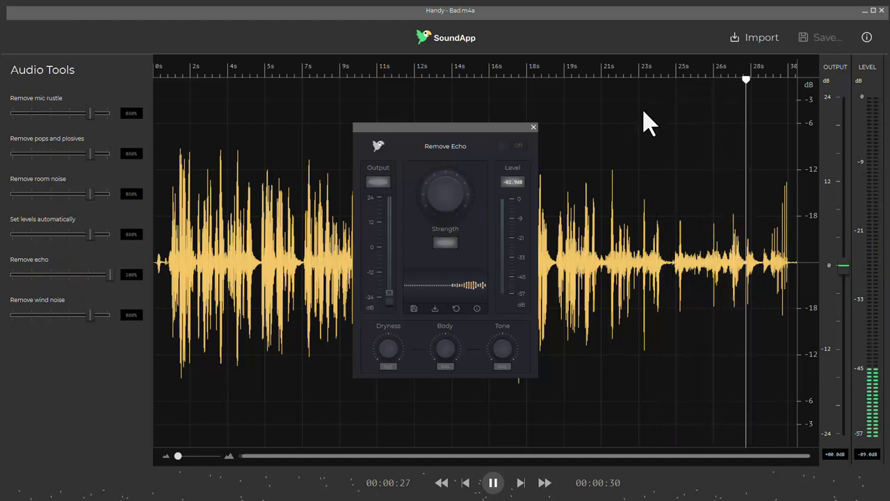
key("space")
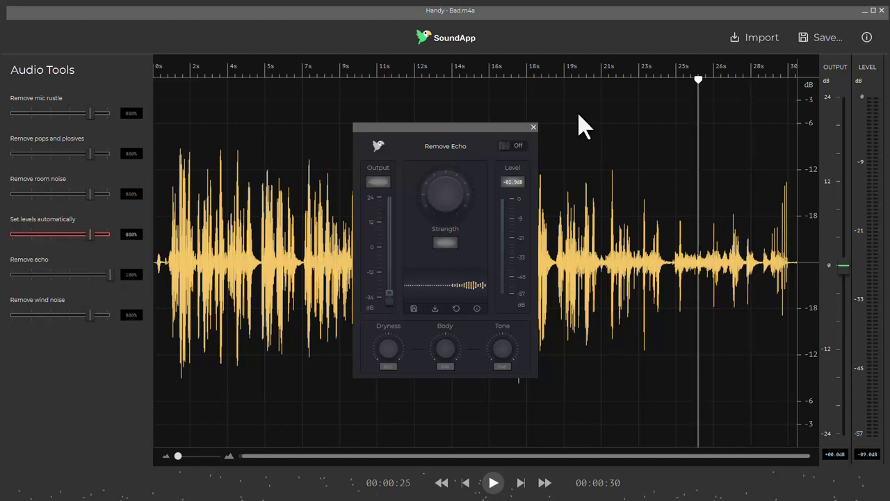
Play the ending with only Set levels automatically at 80%, and replay it with that tool off and Remove Echo on again.
key("space")
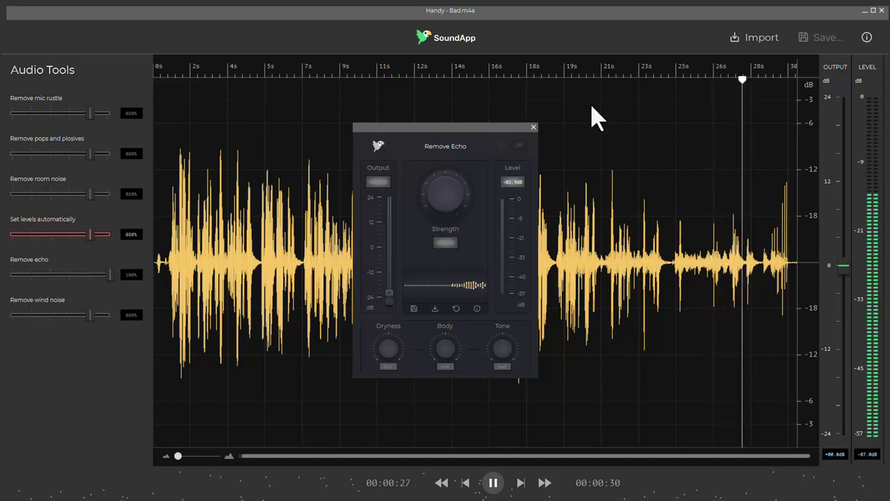
key("space")
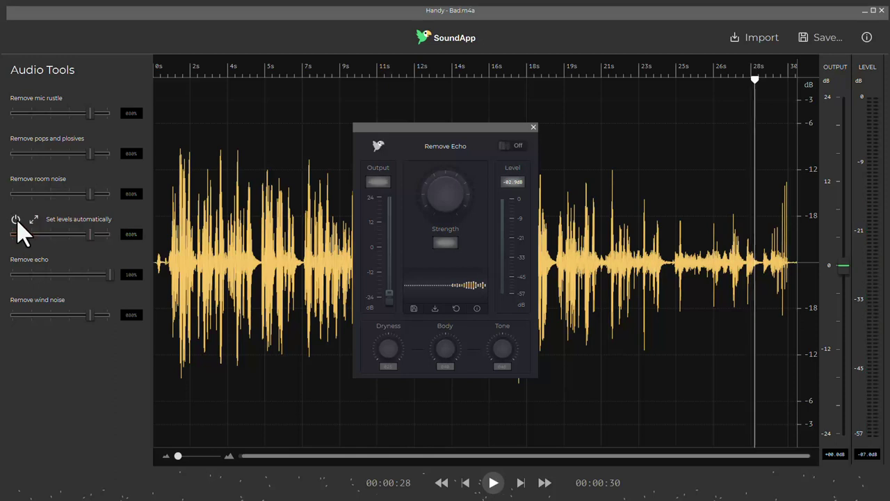
left_click(522, 145)
key("space")
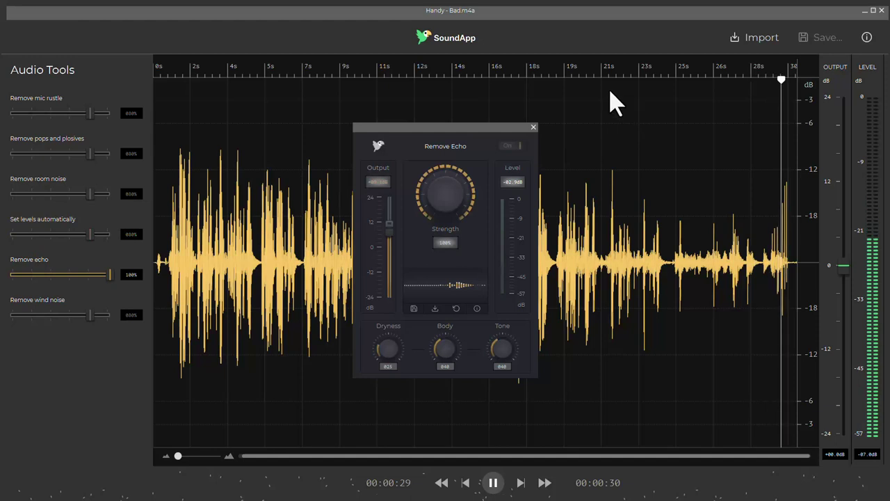
left_click(587, 81)
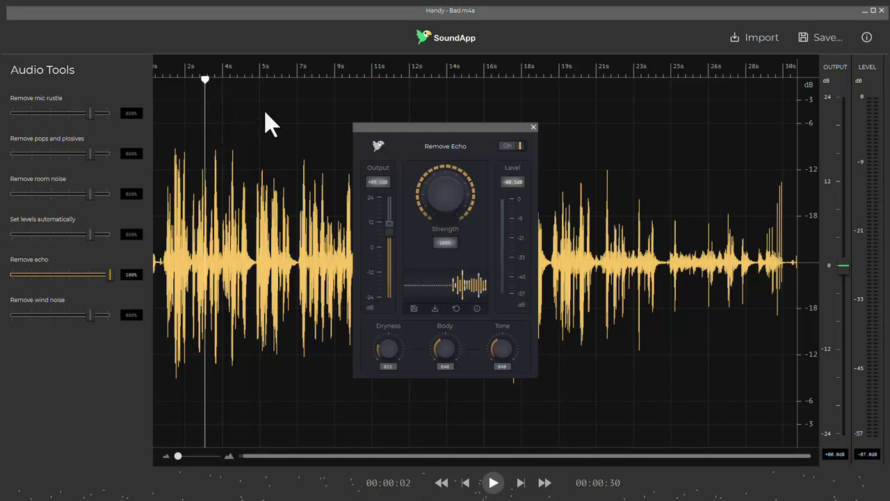
Play the recording from about the 2-second mark, switching Remove Echo off and back on to compare the sound.
key("space")
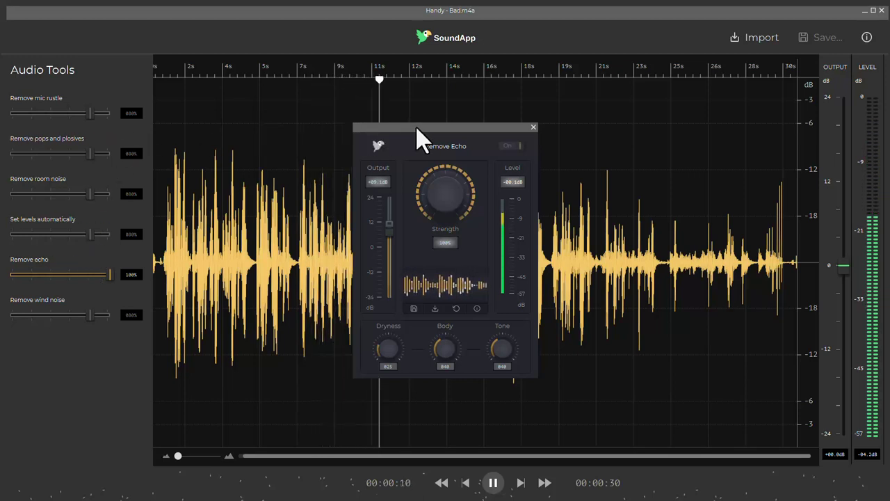
left_click(510, 146)
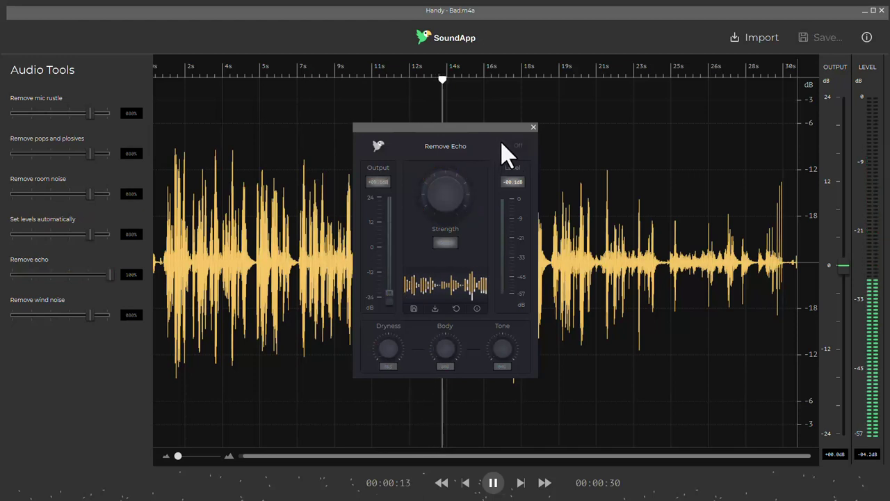
key("space")
left_click(510, 146)
key("space")
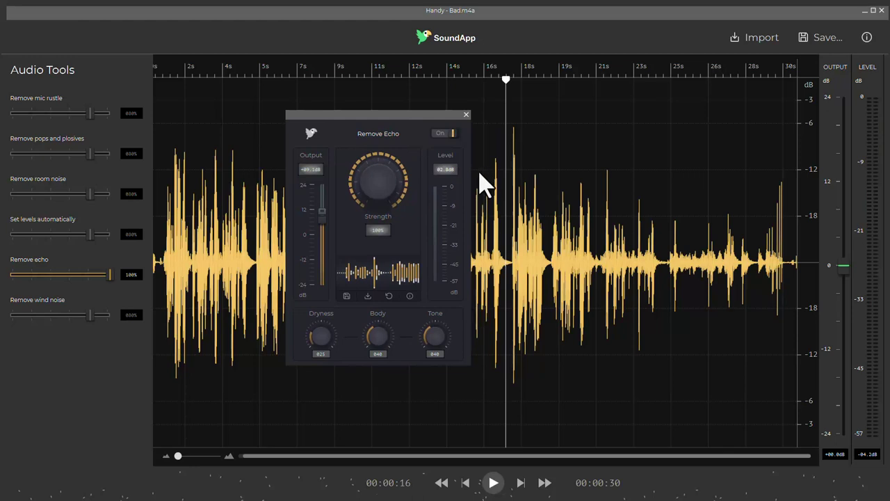
Close the Remove Echo settings, load the Handy - Draußen mit Wind recording, and play its first seconds unprocessed.
left_click(466, 115)
left_click(742, 36)
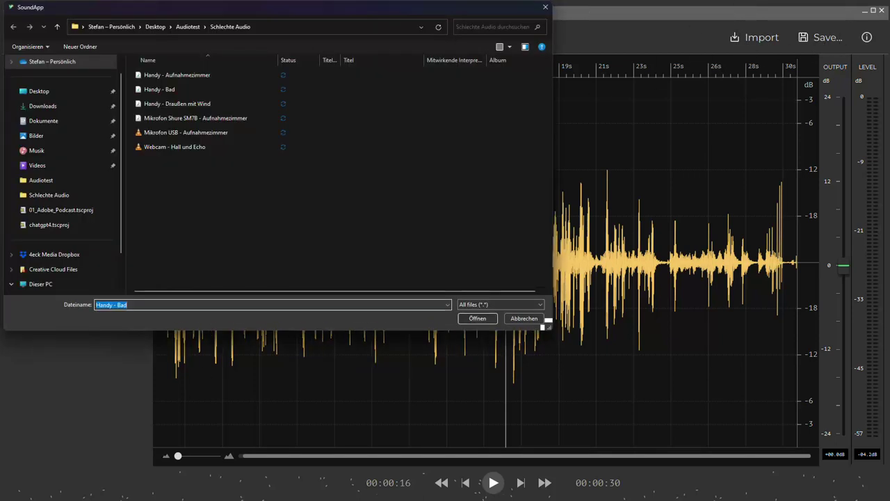
double_click(185, 105)
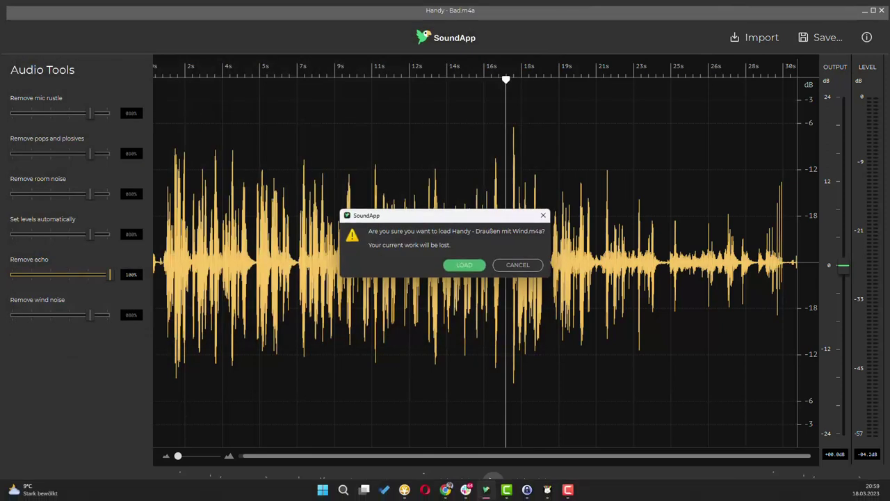
left_click(452, 267)
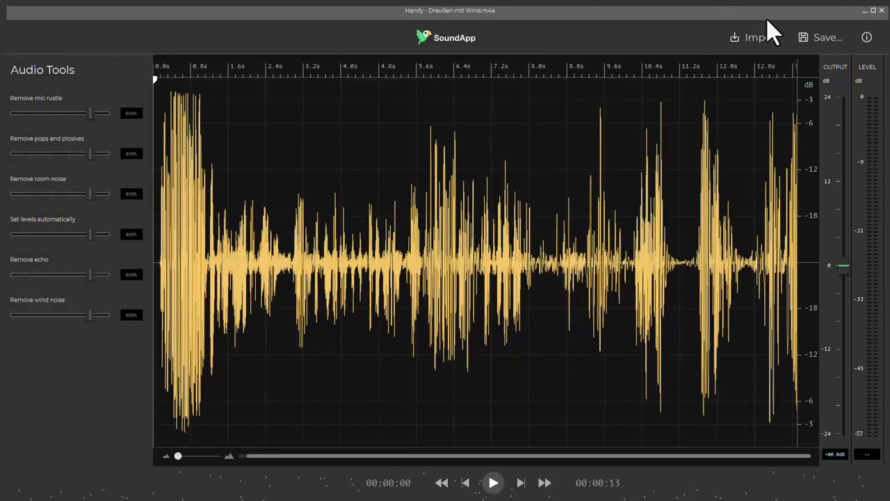
key("space")
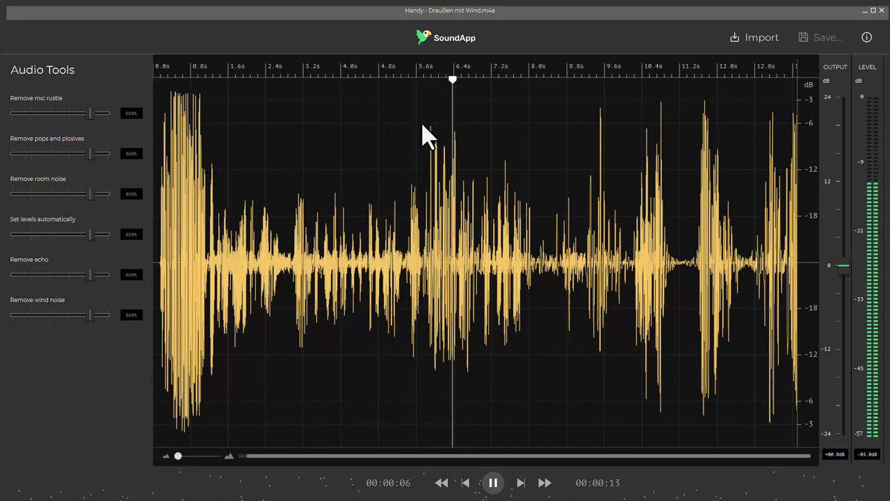
key("space")
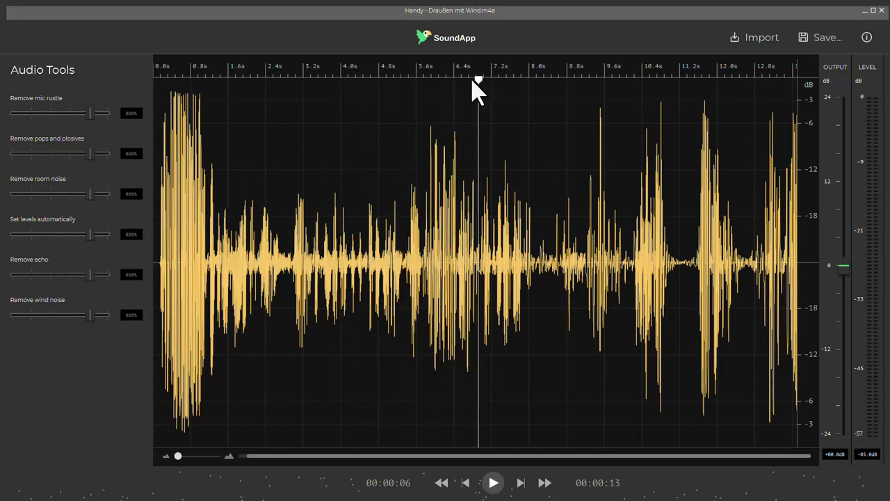
Enable Remove wind noise at 100% strength and play the recording from the beginning to check the result.
left_click_drag(477, 78, 155, 93)
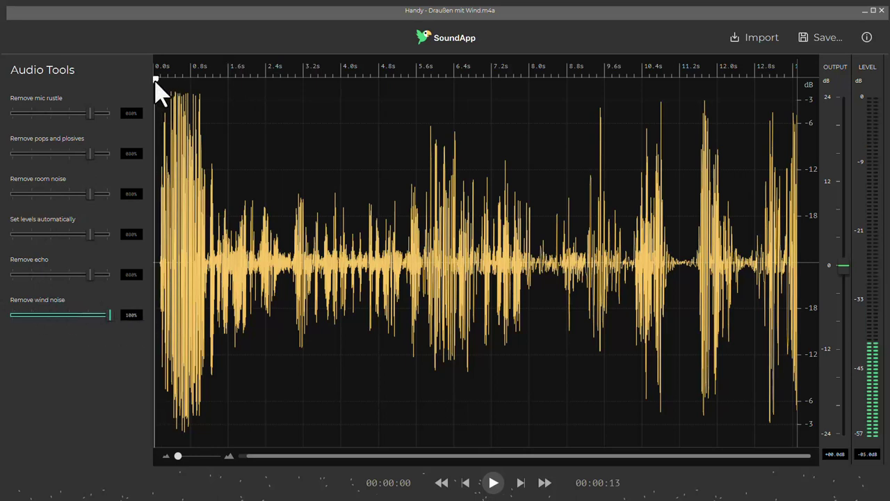
key("space")
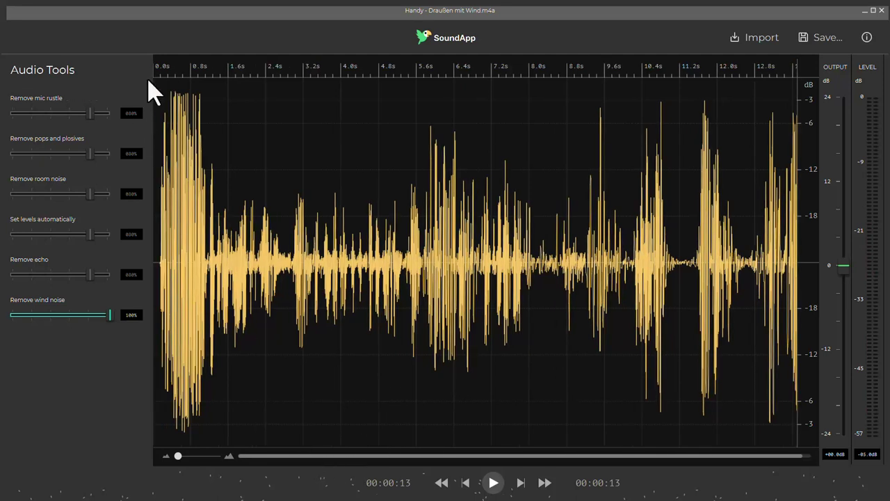
key("space")
key("space")
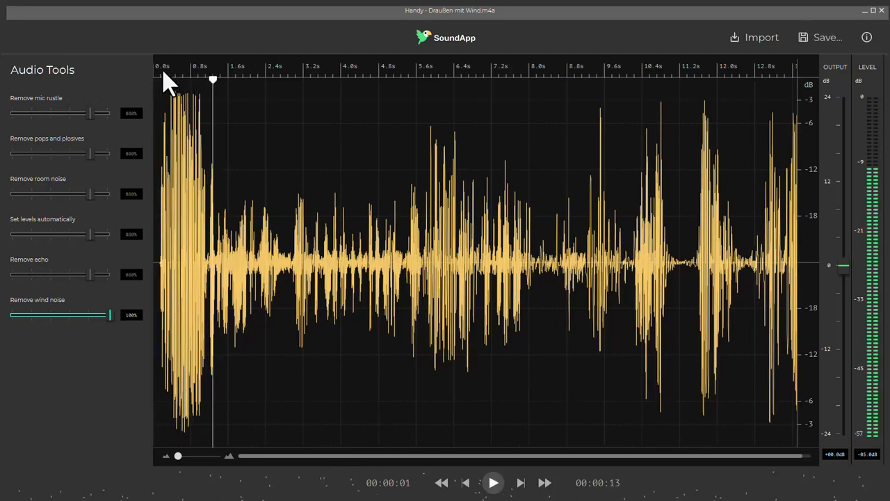
key("space")
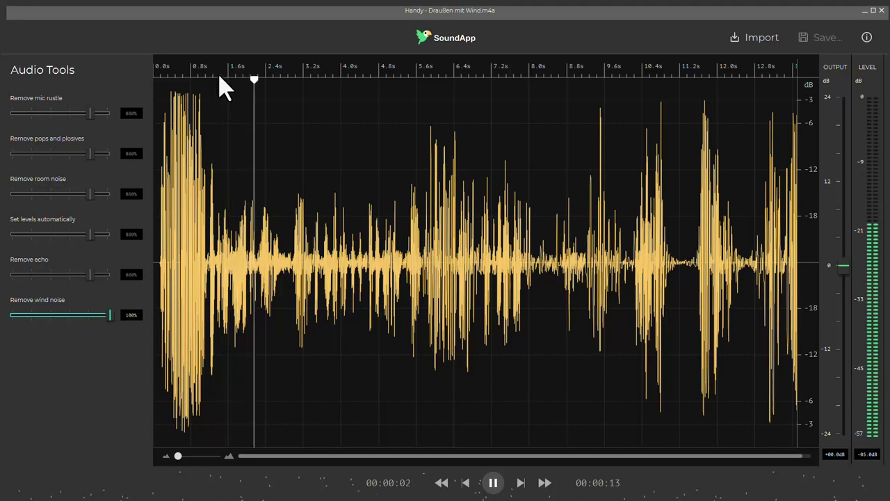
key("space")
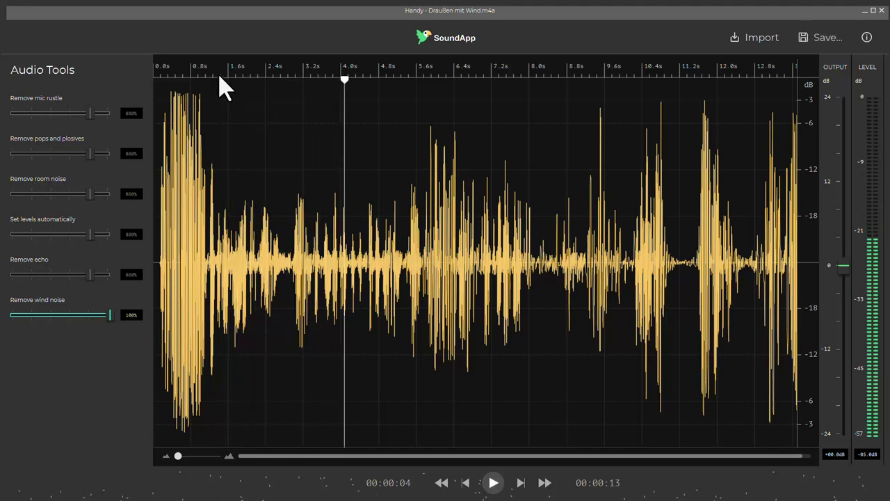
Turn off Remove wind noise and play the recording from about 4 seconds, replaying from about 5.4 seconds for comparison.
left_click(11, 301)
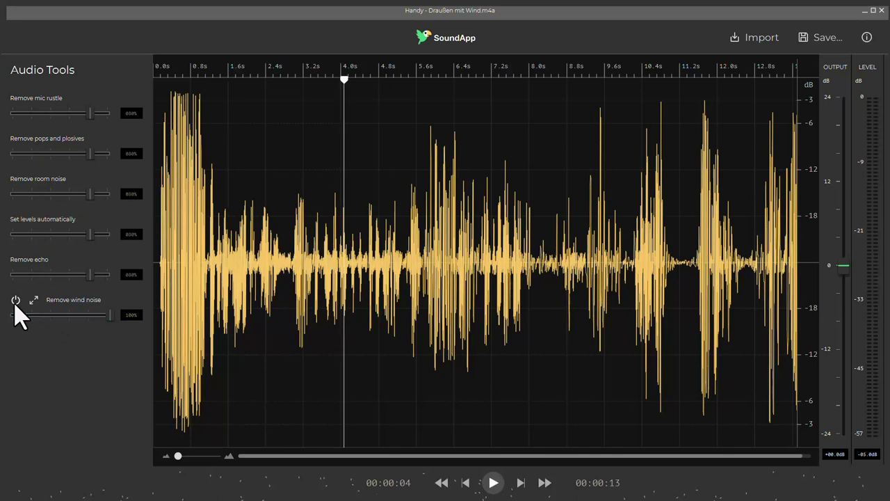
key("space")
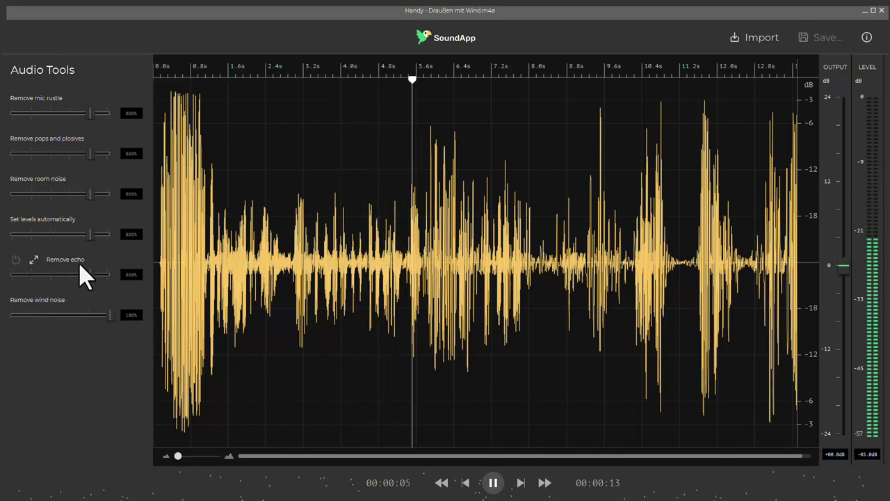
key("space")
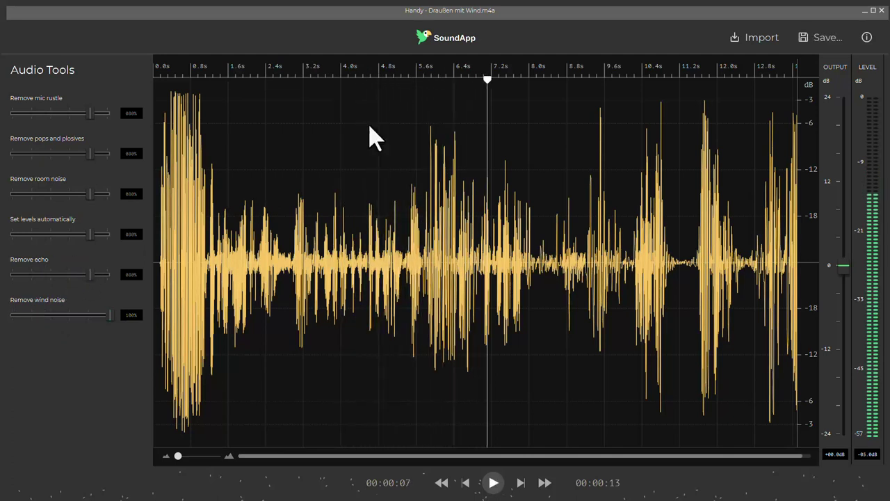
left_click(407, 79)
key("space")
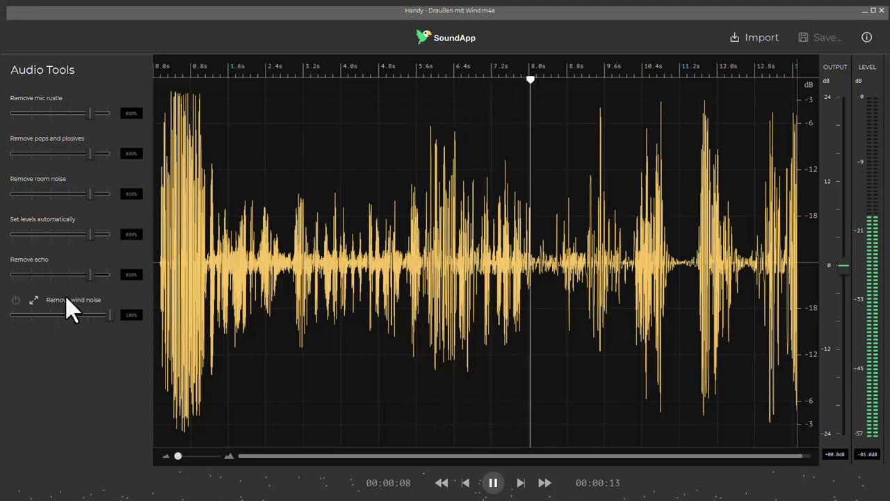
Turn Remove wind noise back on at 100% and continue playing the recording from about 8 seconds.
key("space")
left_click(16, 300)
key("space")
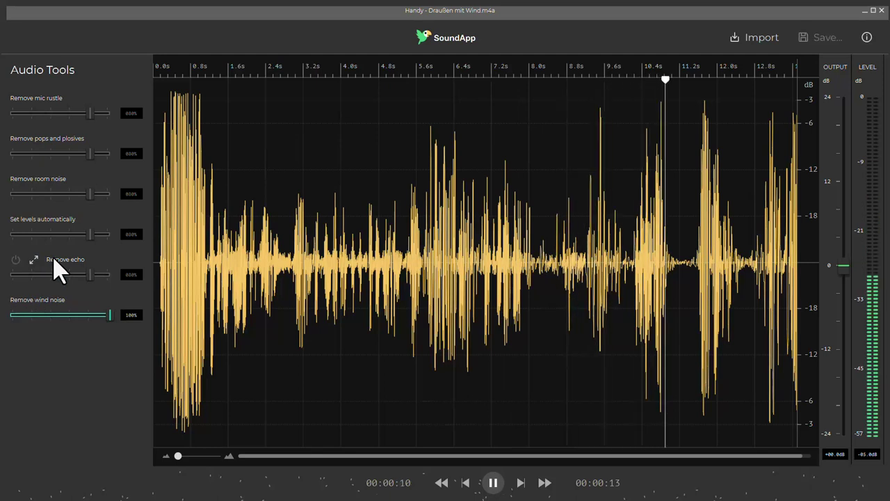
key("space")
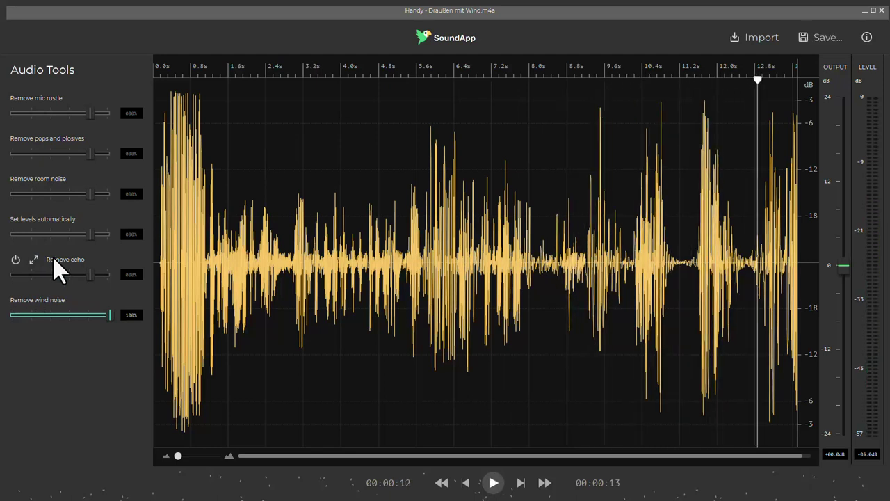
Play the recording from about 3.7 seconds, turning Remove wind noise off at about 6 seconds to compare the sound.
left_click(327, 77)
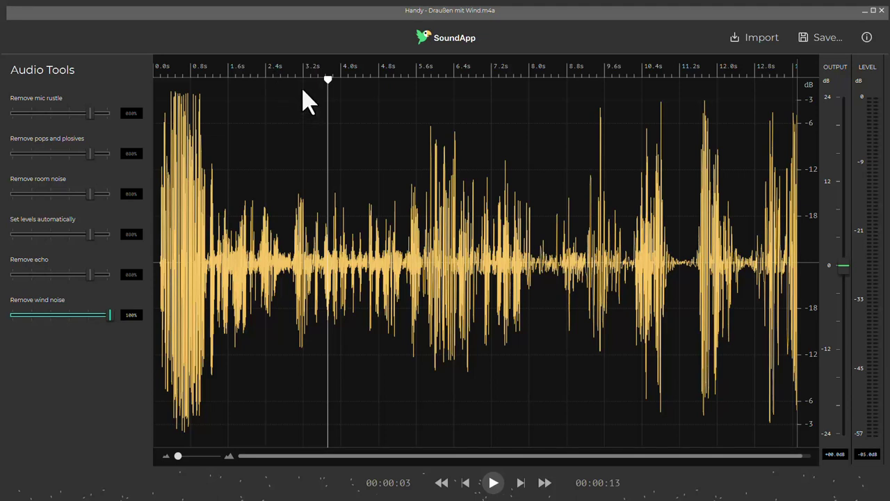
key("space")
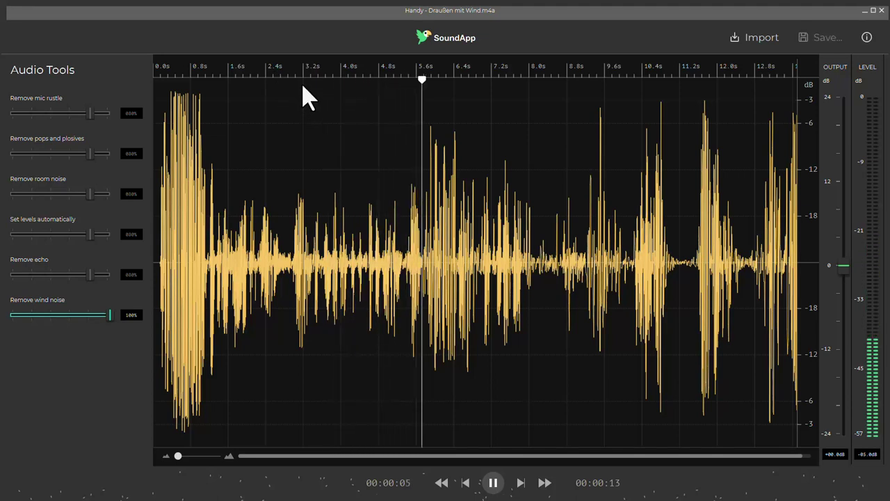
key("space")
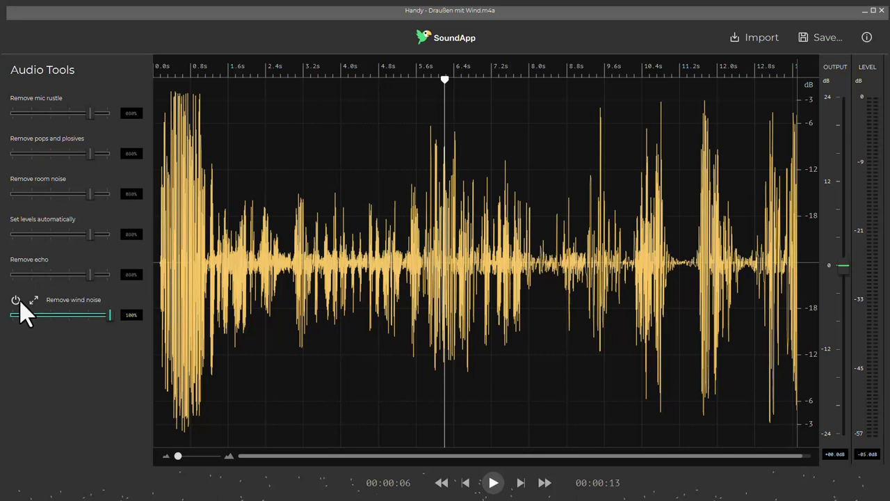
key("space")
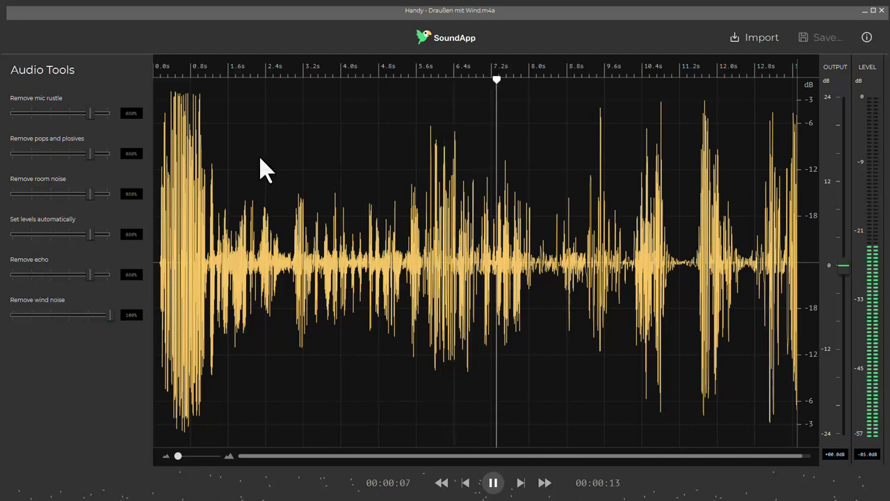
key("space")
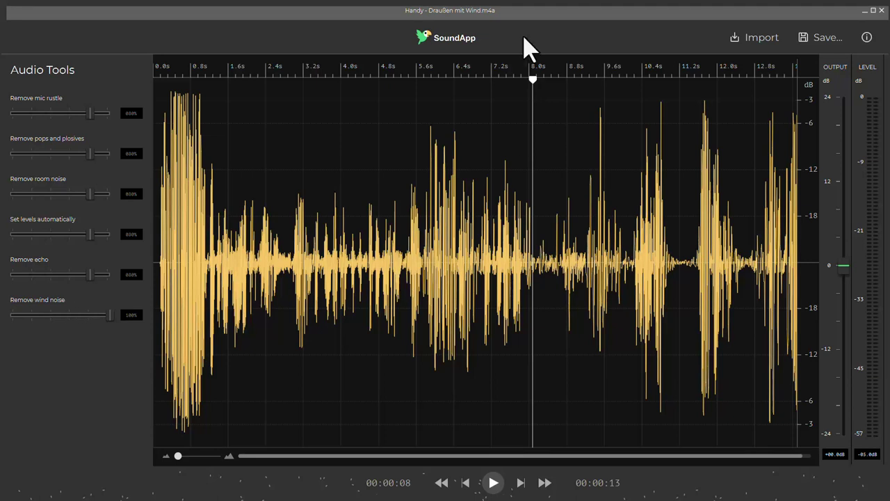
key("space")
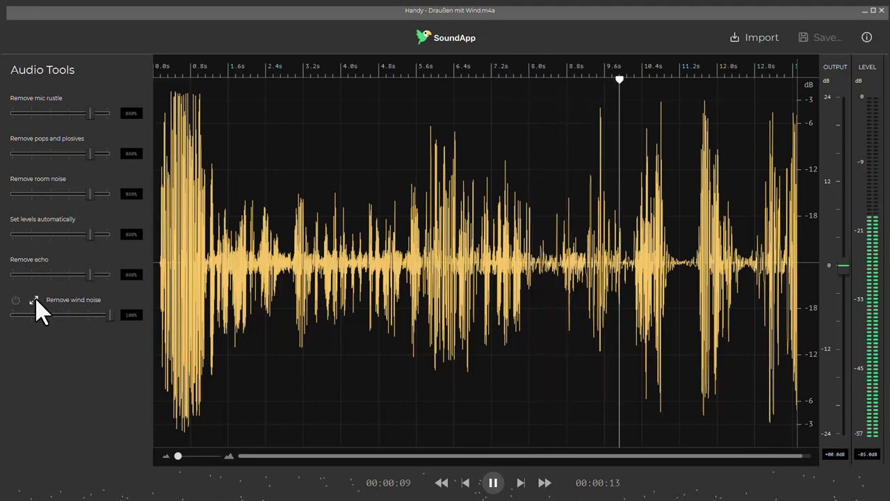
Open the detailed Remove Wind Noise settings, switch the effect back on at 100% strength, and play the recording's first seconds.
left_click(35, 302)
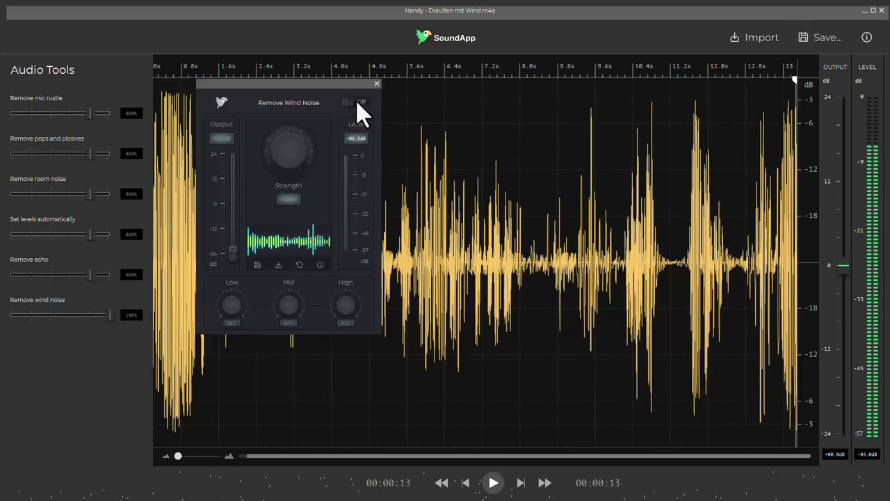
left_click(355, 101)
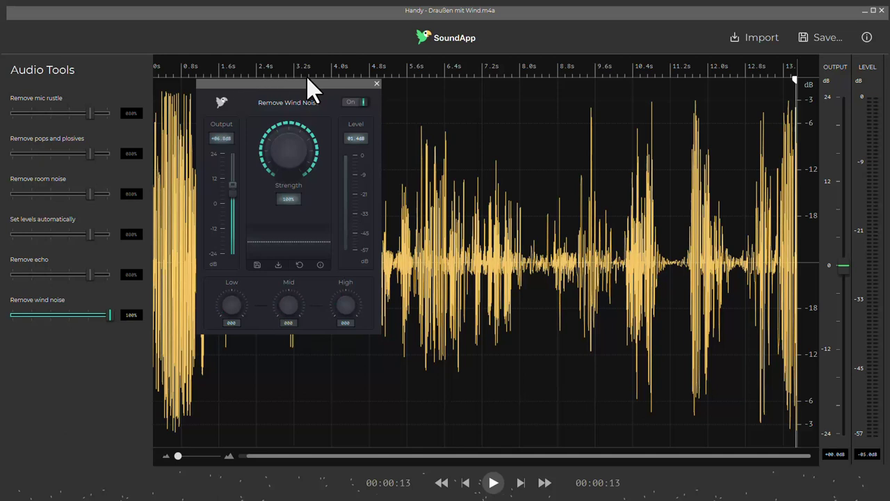
key("space")
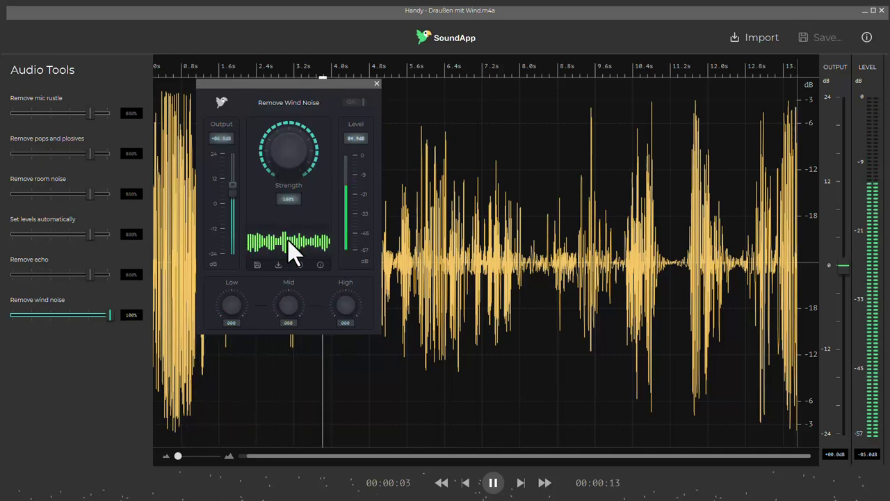
key("space")
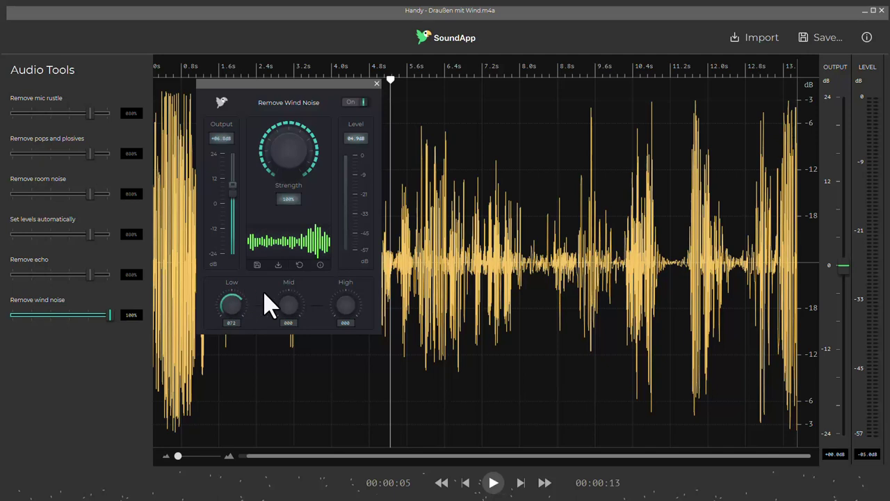
Test the wind noise removal by playing the recording with only Low at 100, and again with only Mid at 100.
key("space")
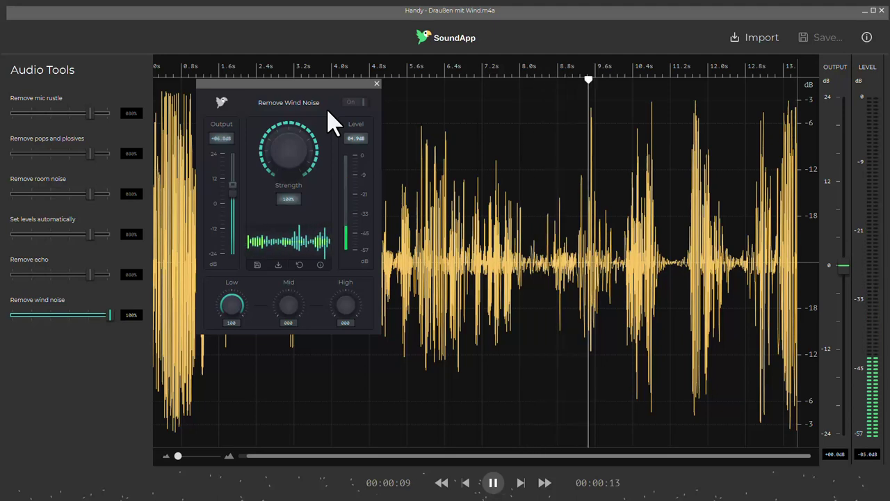
key("space")
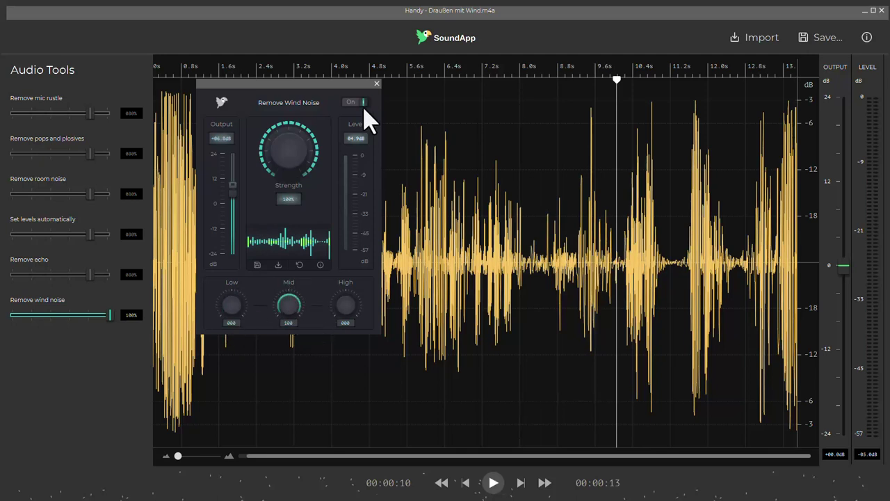
left_click(266, 66)
key("space")
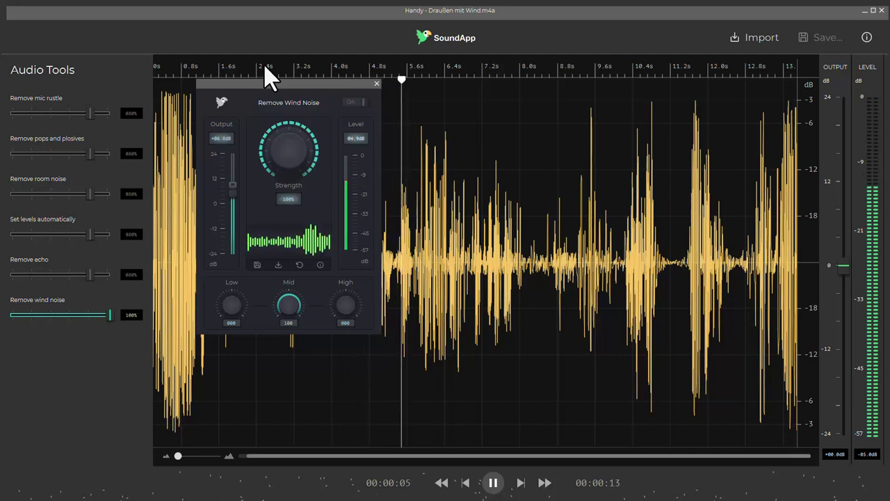
key("space")
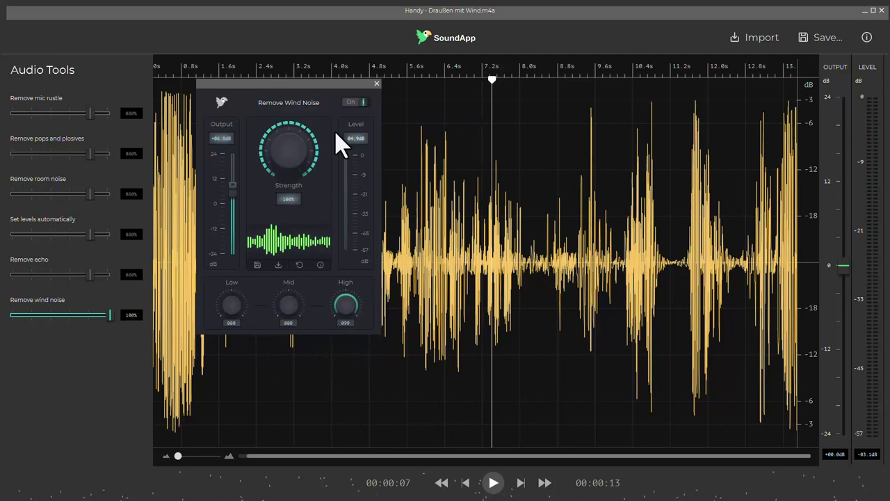
Audition the wind noise removal with only High at 99, and again with Low at 60, Mid at 55 and High at 50.
left_click(313, 68)
key("space")
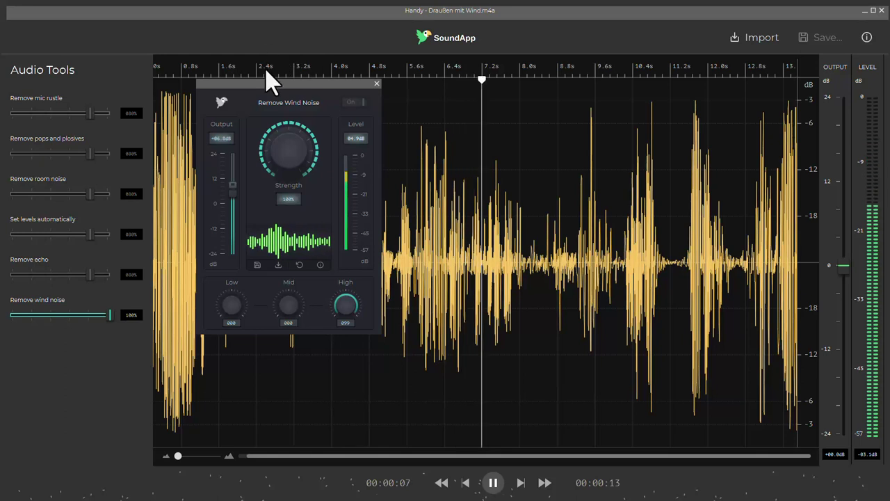
key("space")
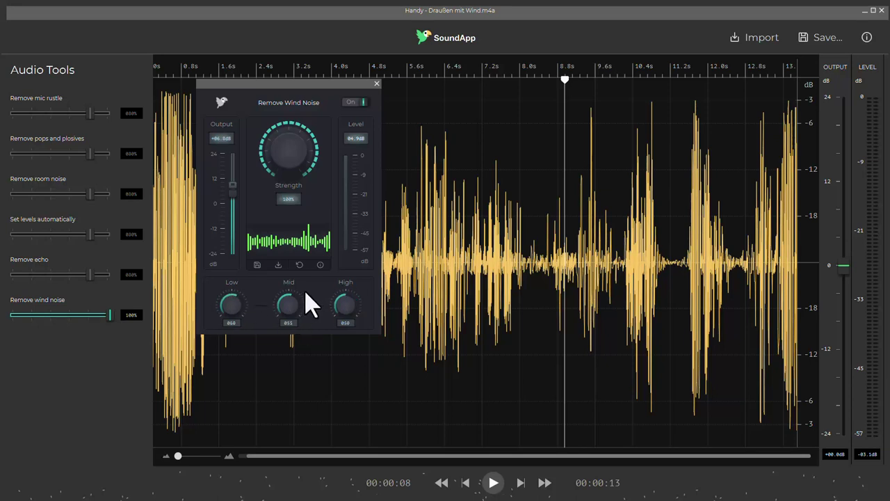
left_click(288, 70)
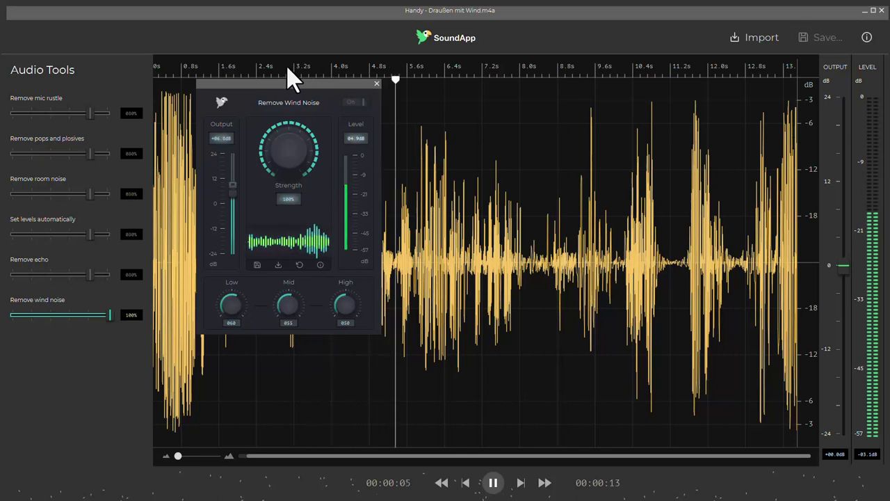
key("space")
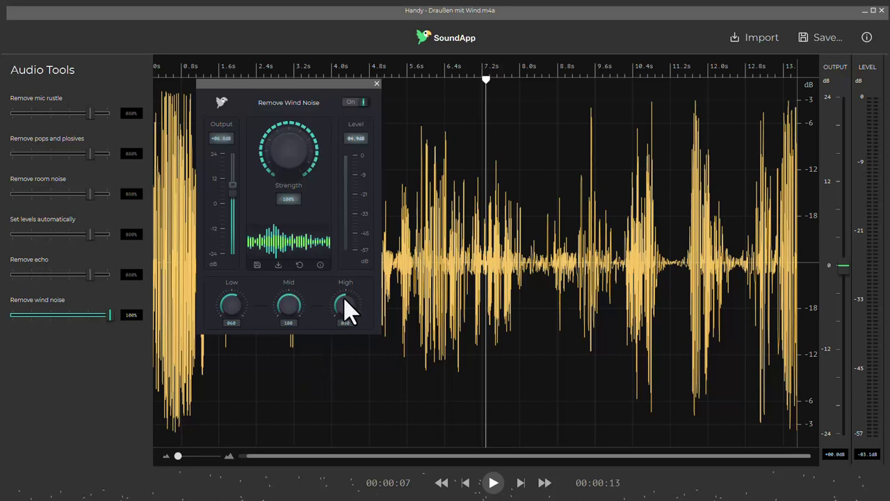
Set Low, Mid and High to 100, play the recording from about 3.6 seconds, and close the Remove Wind Noise settings.
left_click(324, 68)
key("space")
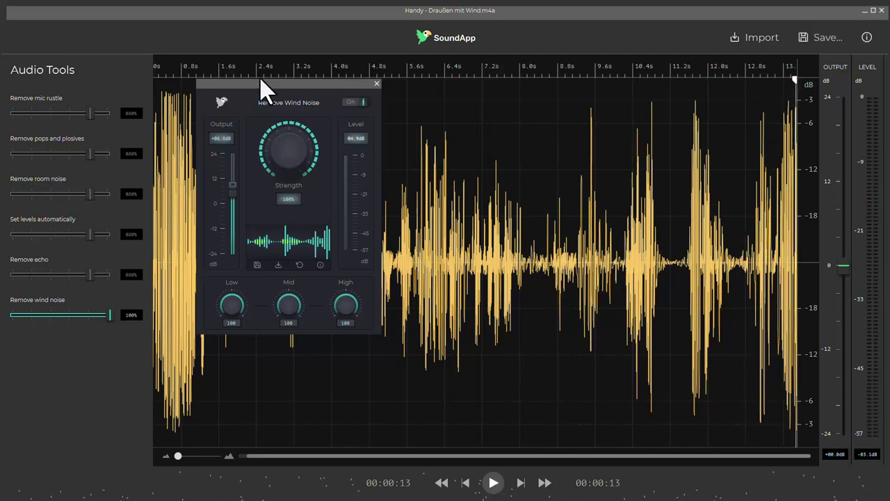
left_click(377, 84)
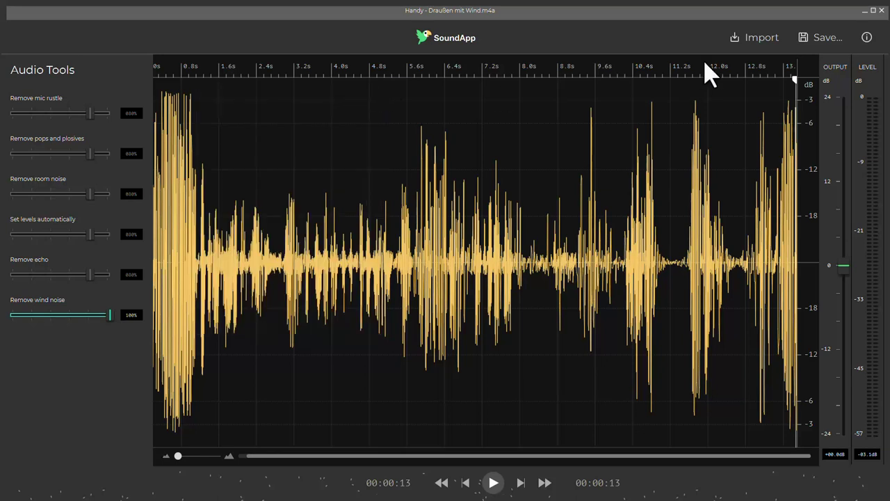
Load the Webcam - Hall und Echo recording, discarding the current work, and play its first seconds unprocessed.
left_click(753, 39)
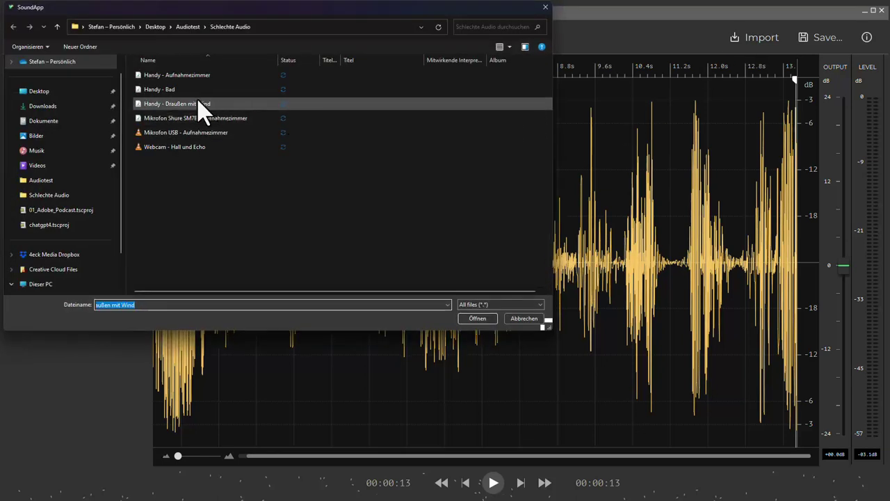
double_click(178, 146)
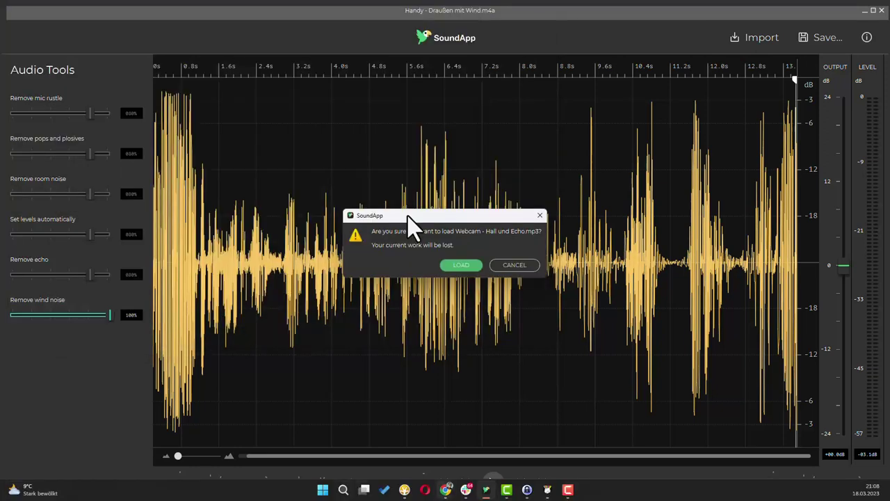
left_click(461, 267)
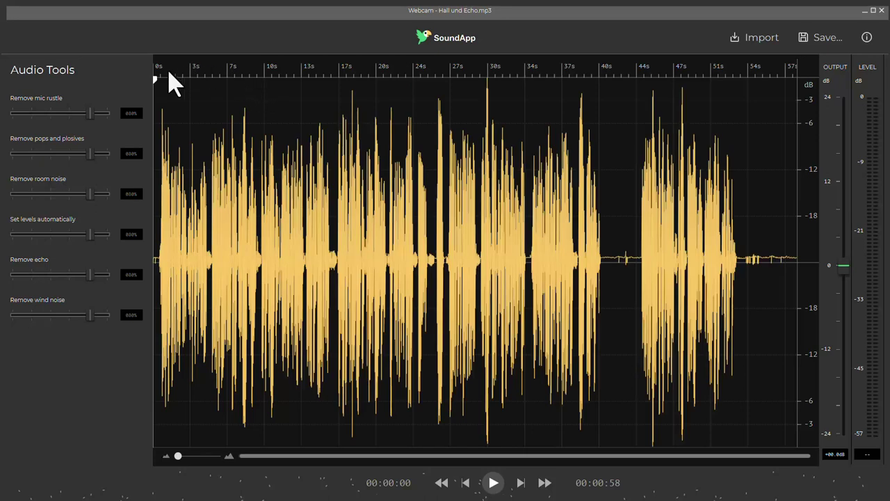
left_click(169, 76)
key("space")
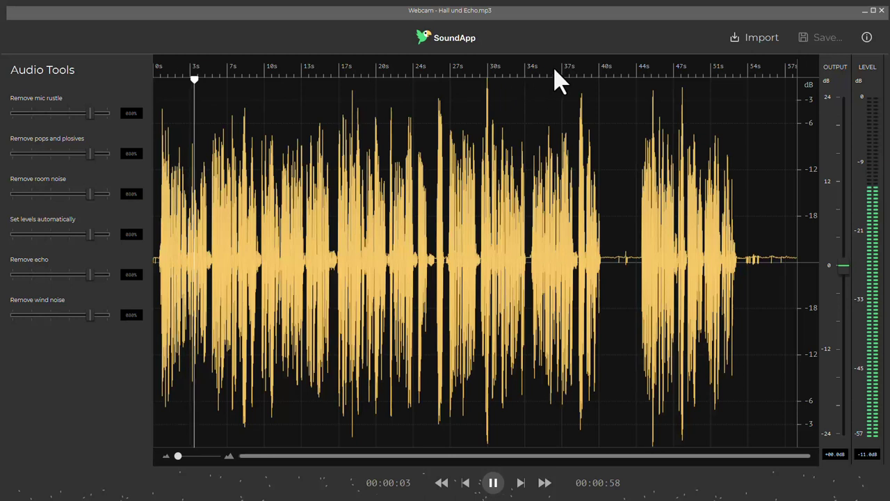
key("space")
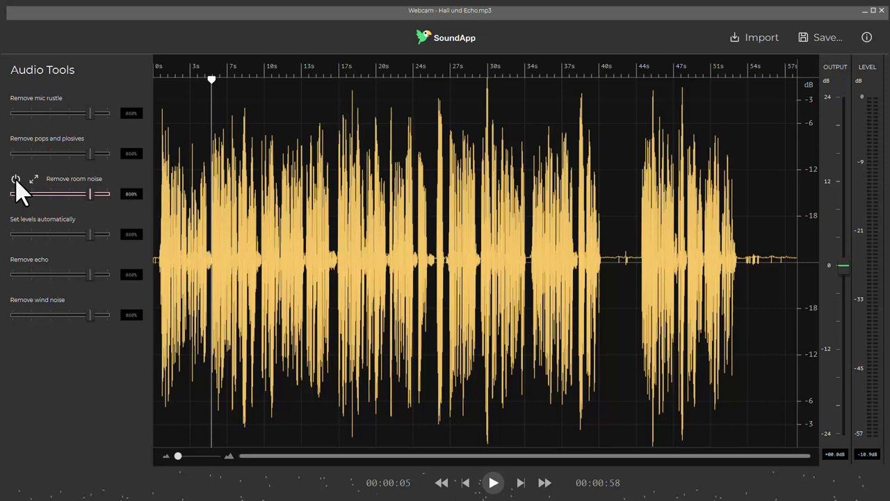
Enable Remove room noise at 80% and replay the recording from about 1 second.
left_click_drag(206, 79, 185, 80)
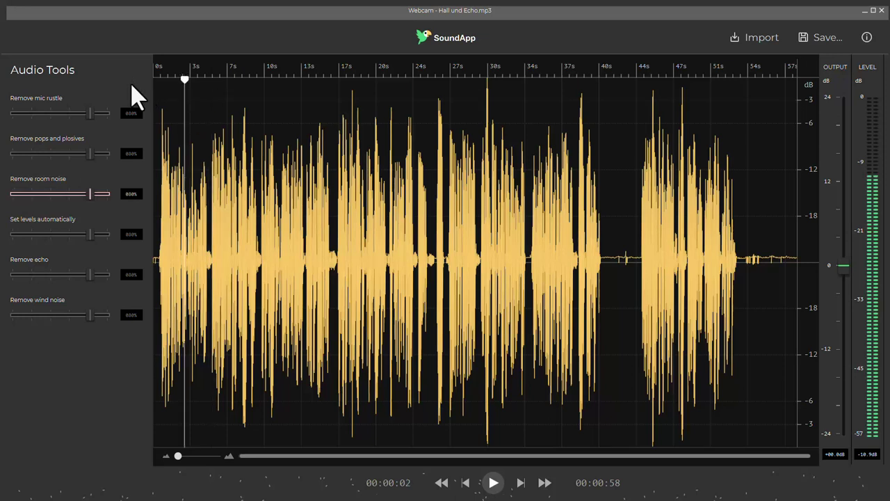
left_click(166, 80)
key("space")
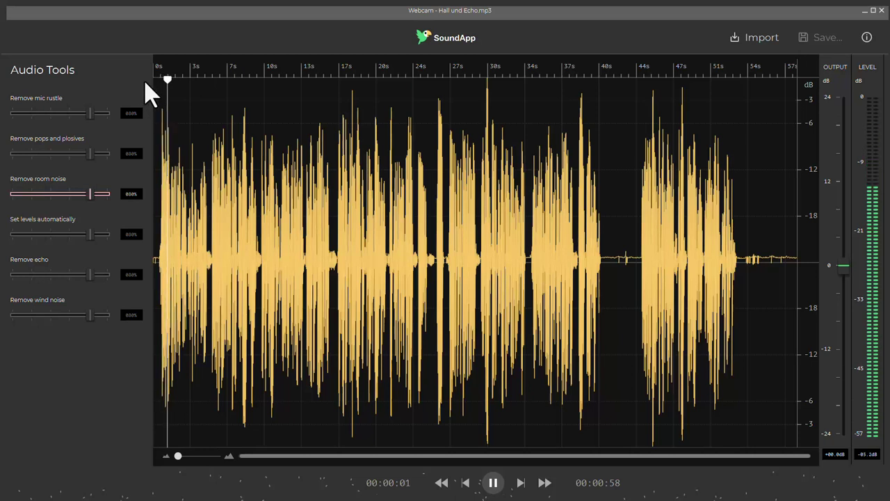
key("space")
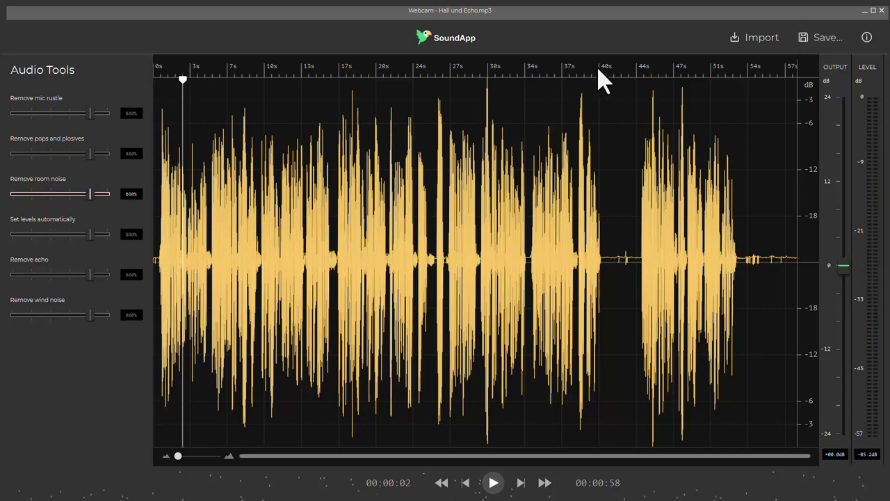
Play the quiet passage from about 40 seconds to check the remaining room noise.
left_click(598, 79)
key("space")
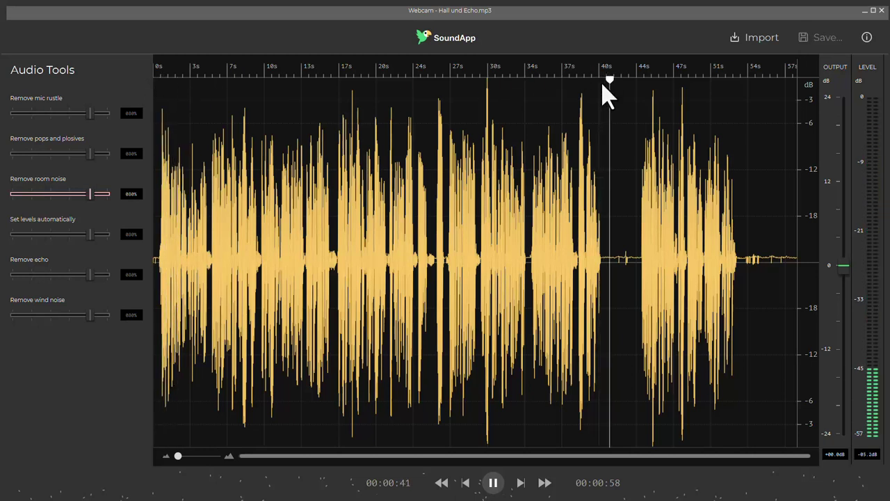
key("space")
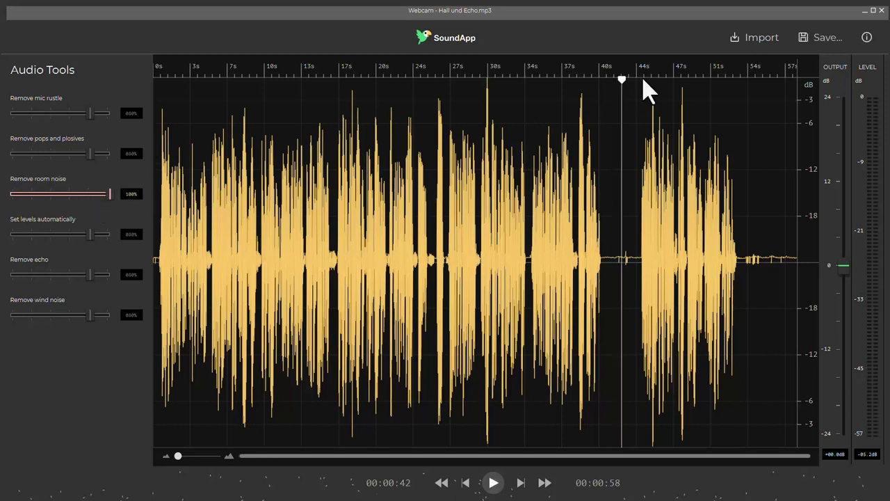
Raise Remove room noise to 100% and play the quiet passage from about 41 seconds again.
left_click_drag(618, 78, 605, 78)
key("space")
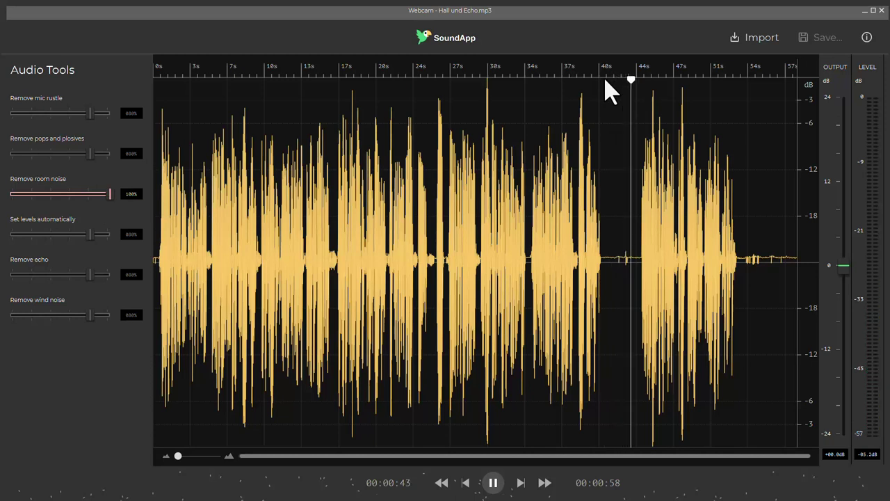
key("space")
key("space")
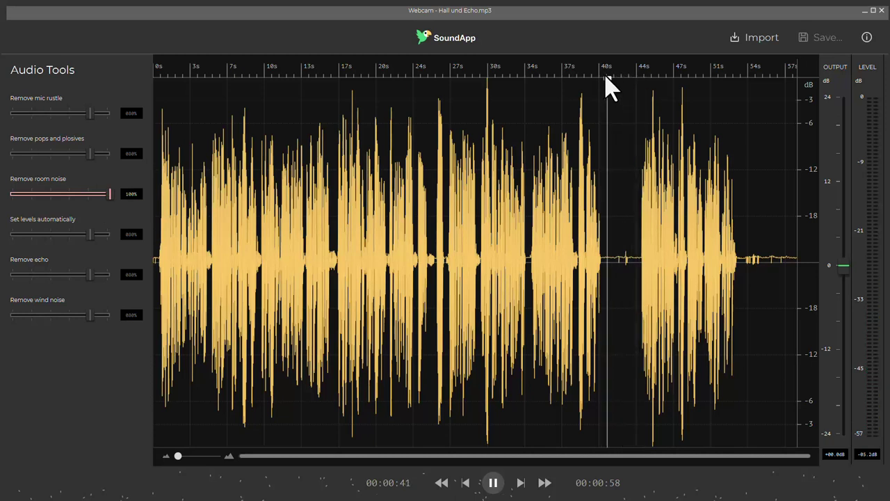
key("space")
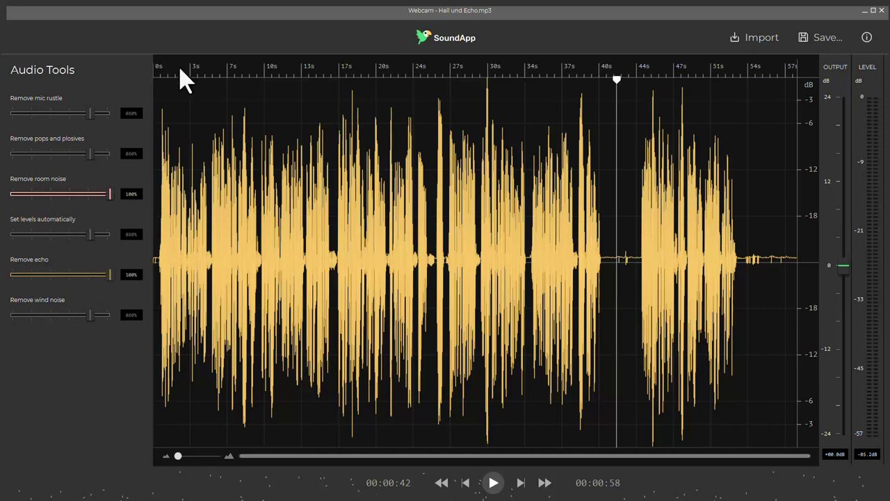
Play the recording from the start, switching Remove echo off and back on to compare the sound.
left_click(158, 79)
key("space")
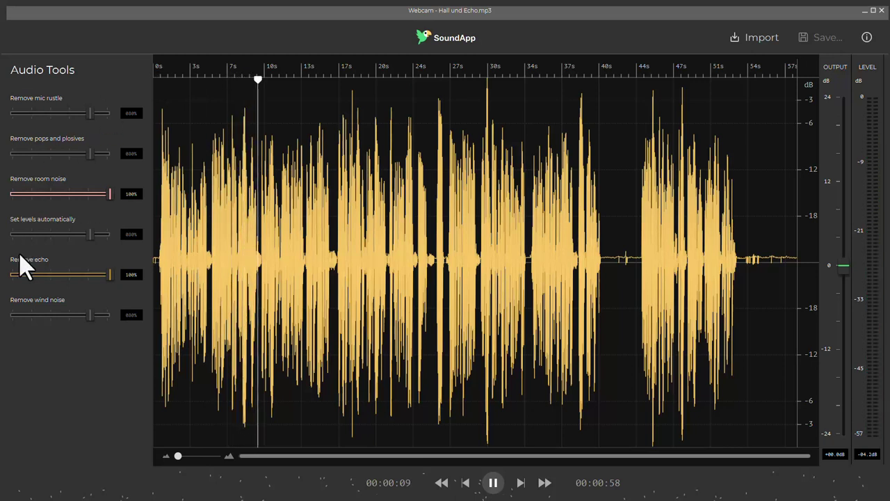
mouse_move(18, 271)
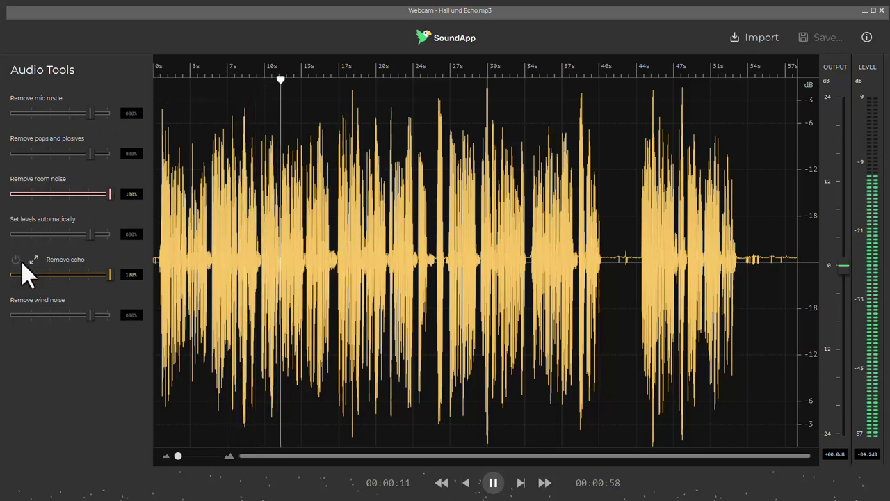
left_click(19, 262)
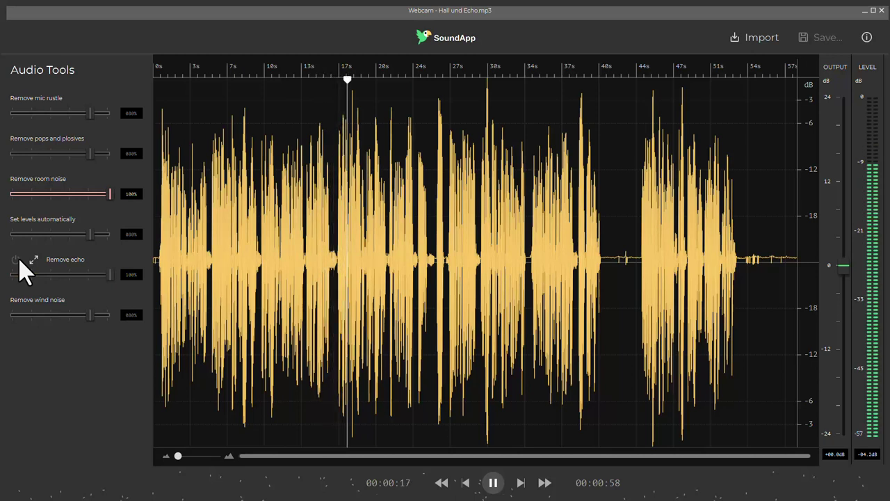
left_click(16, 261)
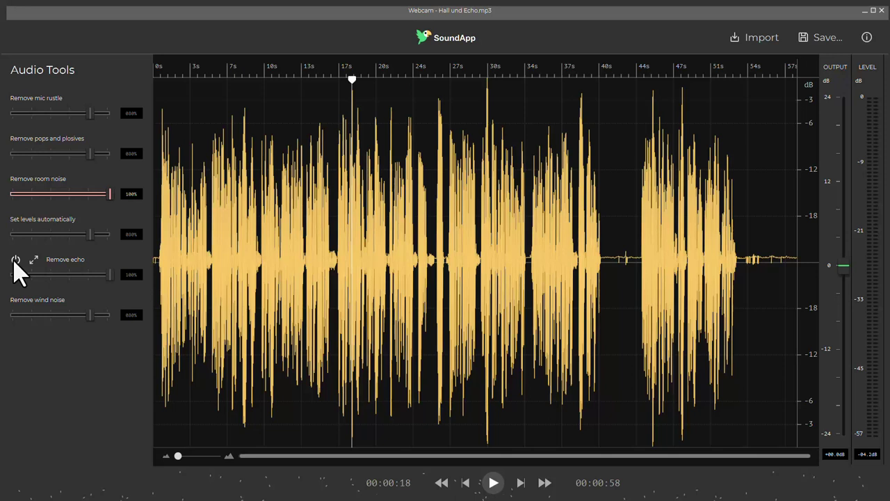
left_click(15, 261)
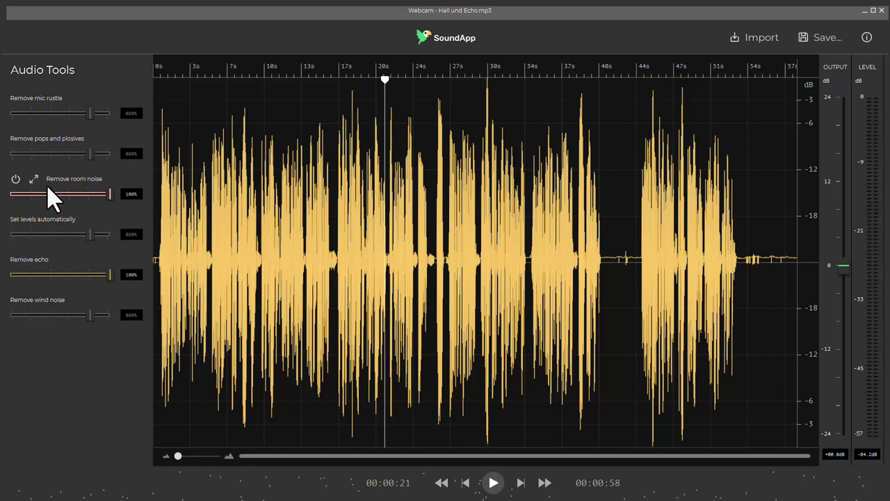
key("space")
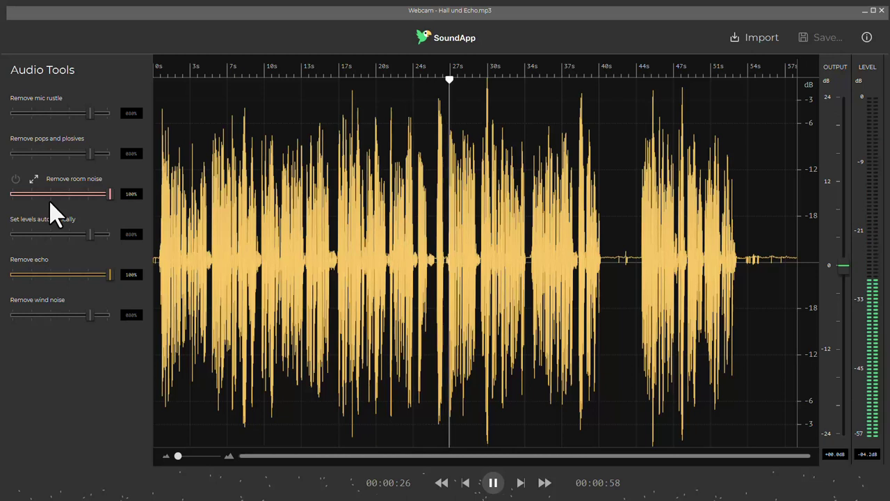
key("space")
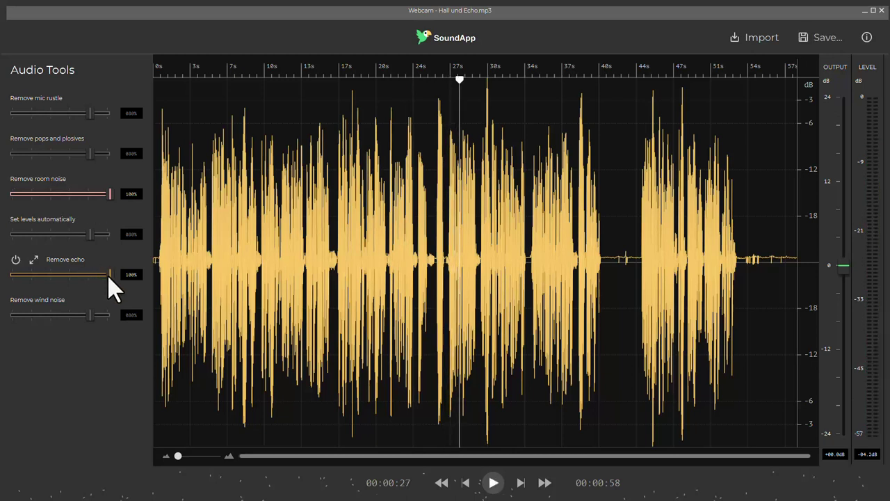
Reduce Remove echo to 65% and Remove room noise to 68%, and play on from about 27 seconds.
left_click_drag(109, 274, 74, 274)
left_click_drag(110, 194, 79, 195)
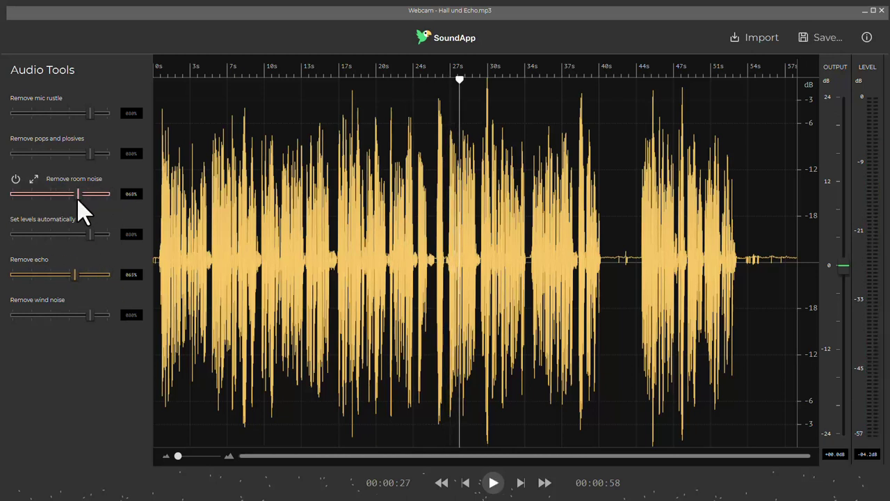
key("space")
key("space")
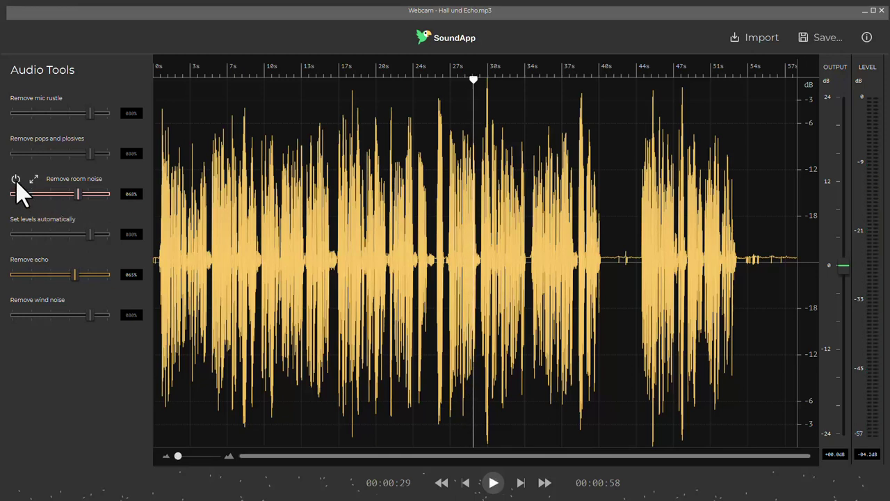
key("space")
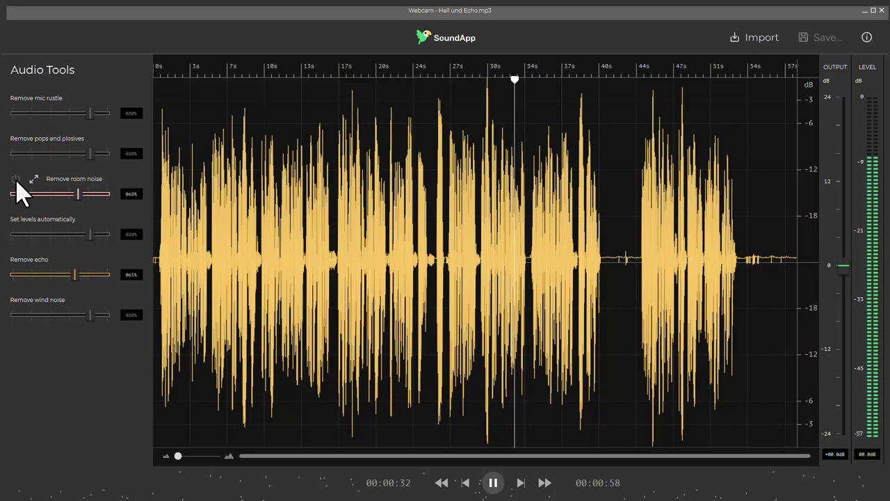
key("space")
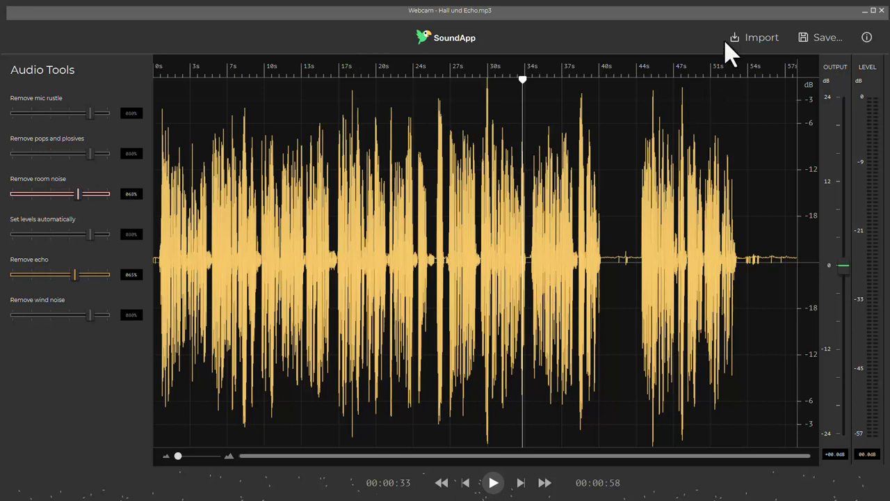
Load the Mikrofon USB - Aufnahmezimmer recording, discarding the current work, and play its first seconds unprocessed.
left_click(757, 39)
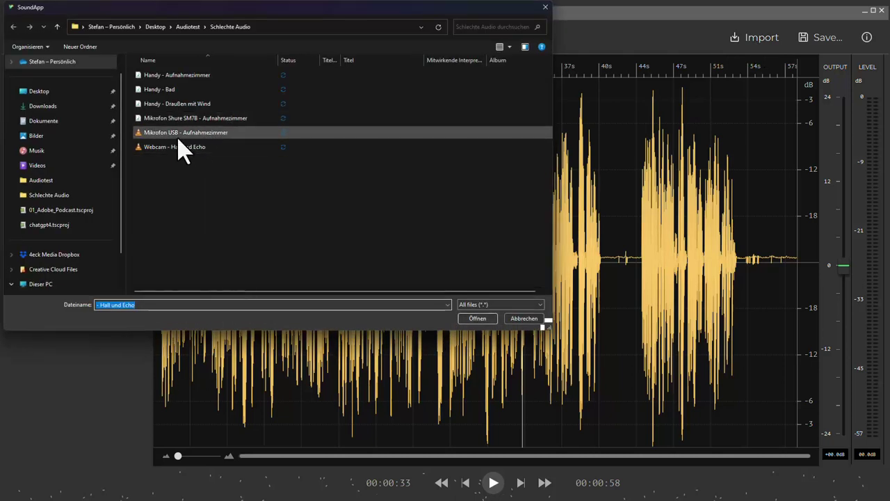
double_click(175, 132)
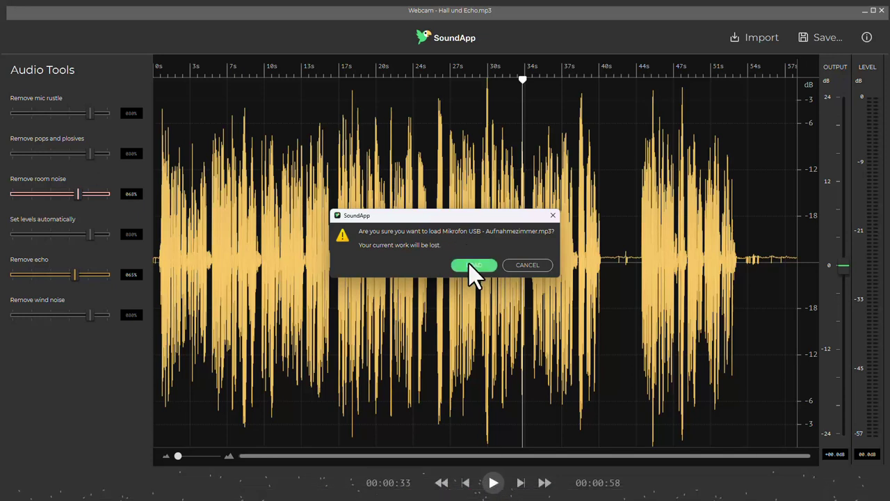
left_click(468, 264)
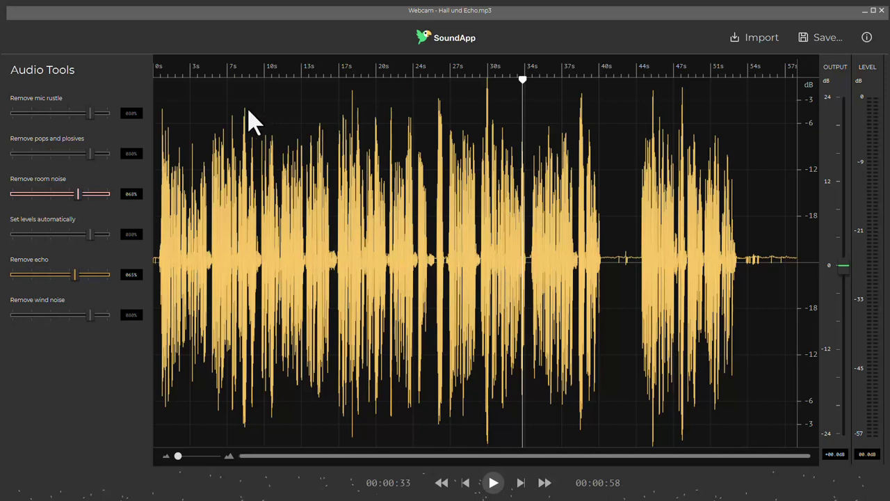
key("space")
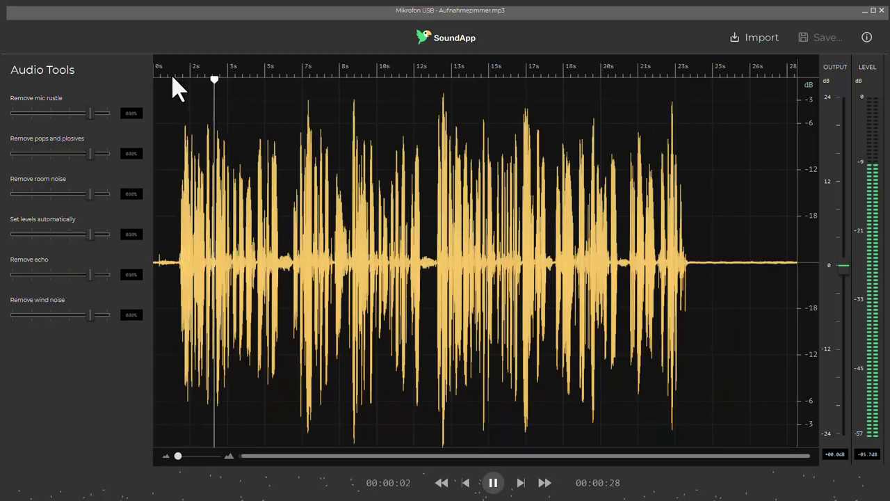
left_click(236, 101)
Enable Remove echo at 80% and play on from about 3 seconds, switching it off and on to compare.
mouse_move(21, 275)
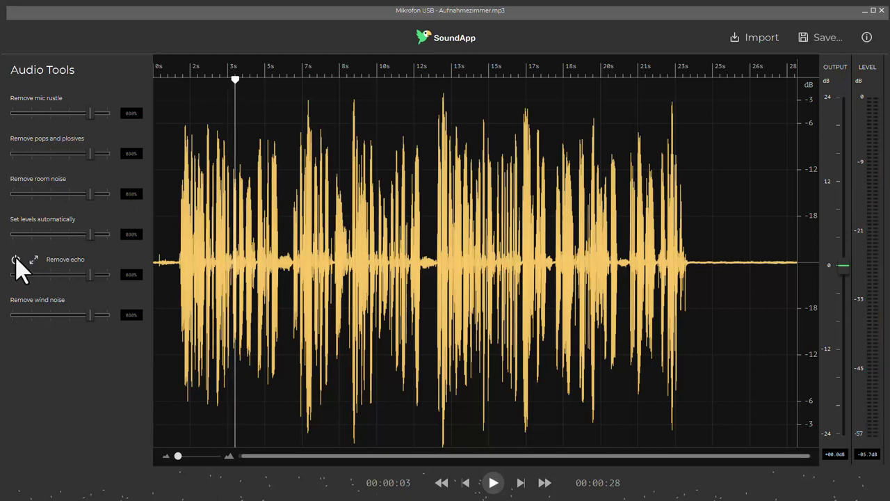
key("space")
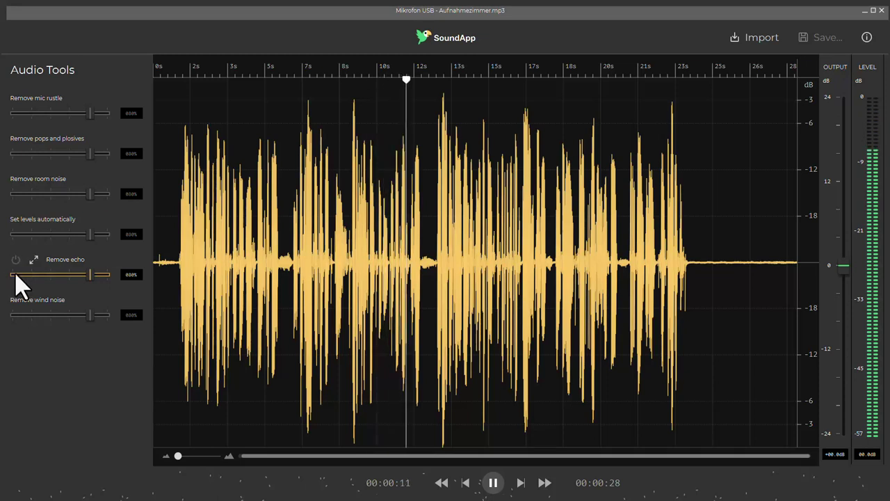
left_click(16, 261)
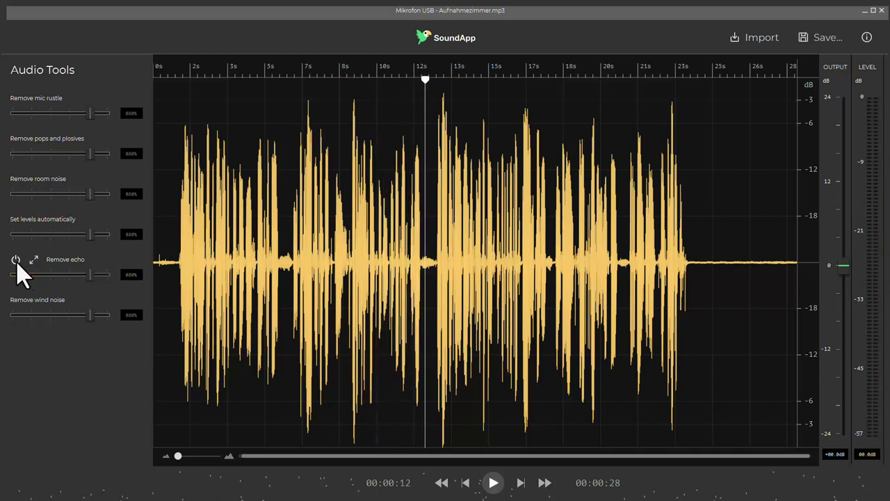
left_click(16, 261)
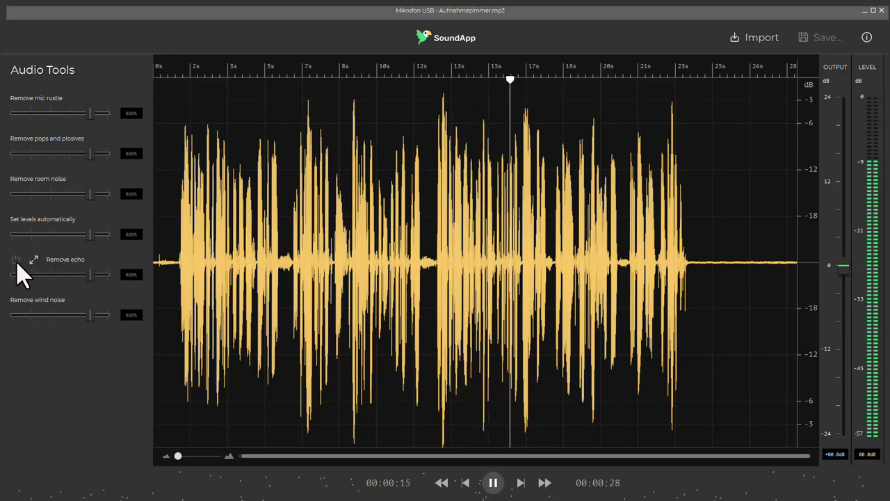
left_click(16, 261)
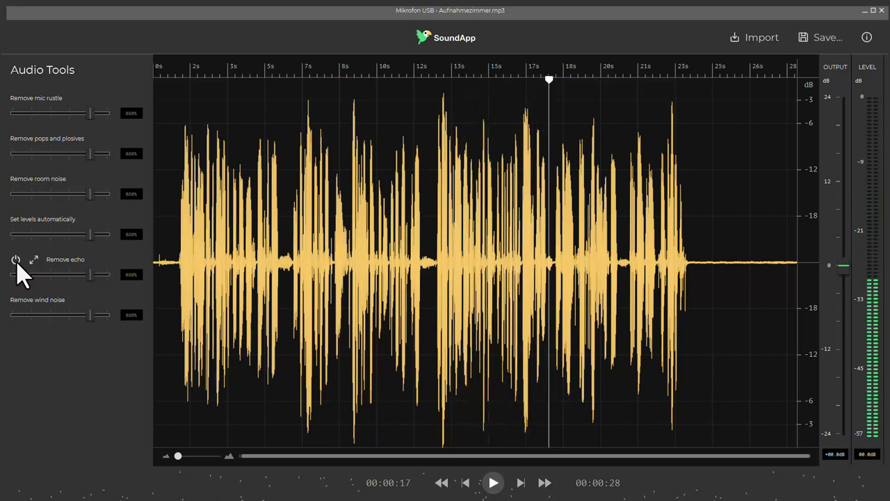
left_click(16, 261)
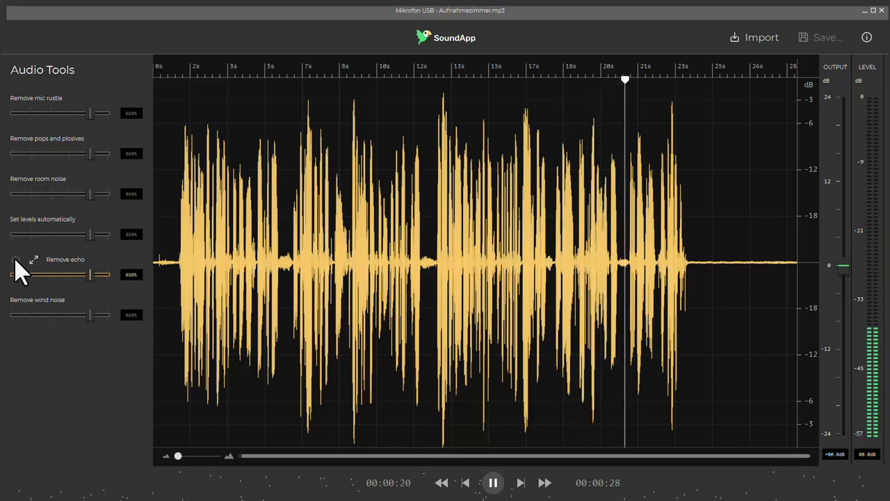
left_click(17, 262)
Lower Tone and raise Dryness in the detailed Remove Echo settings, and play on from about 21 seconds.
left_click(33, 260)
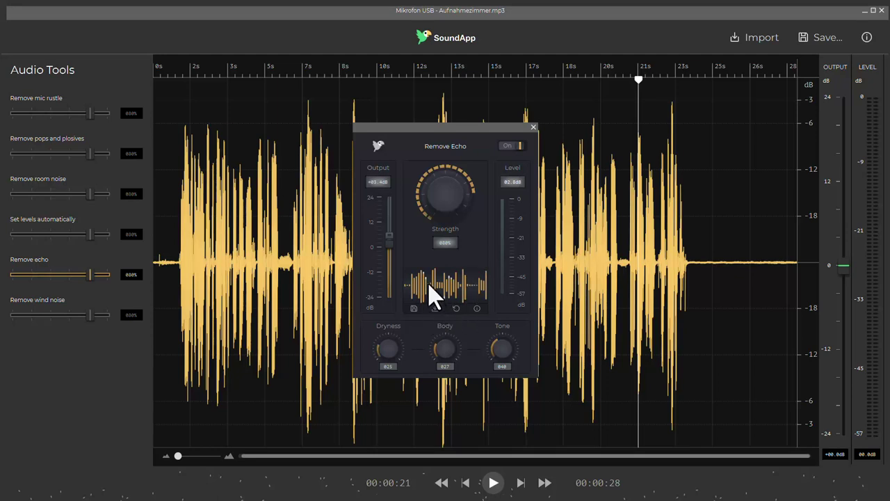
double_click(495, 348)
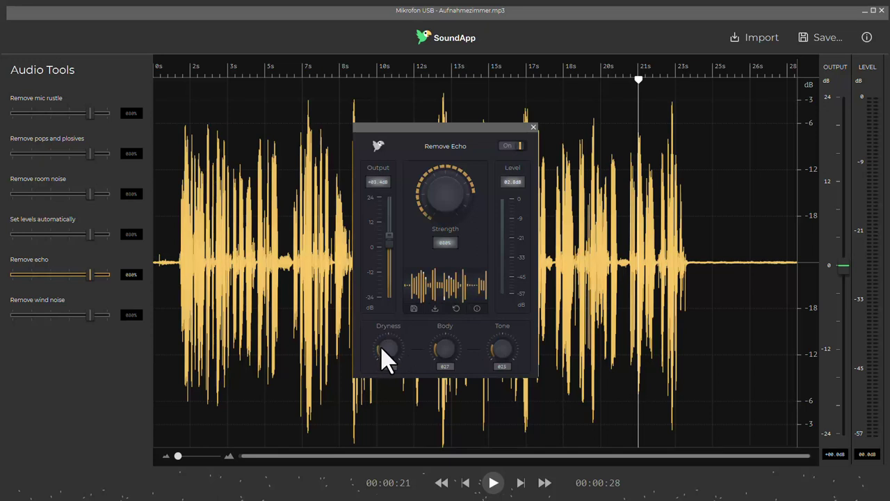
left_click_drag(381, 348, 389, 342)
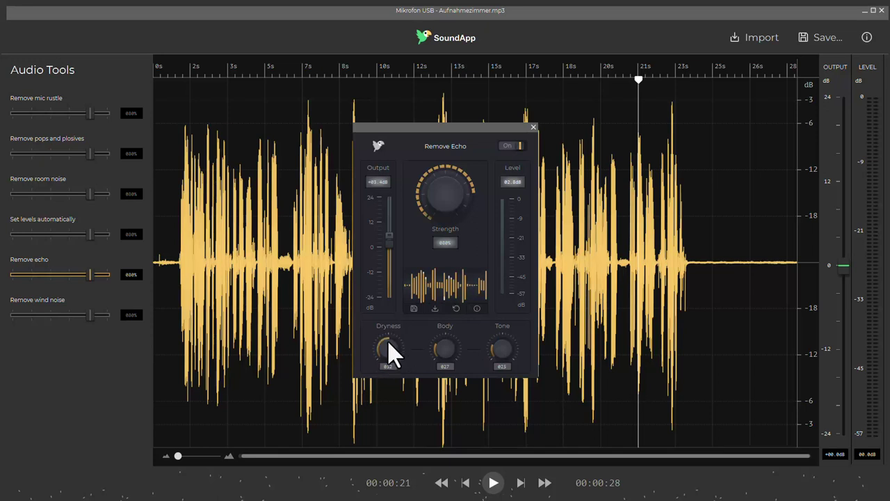
left_click(532, 128)
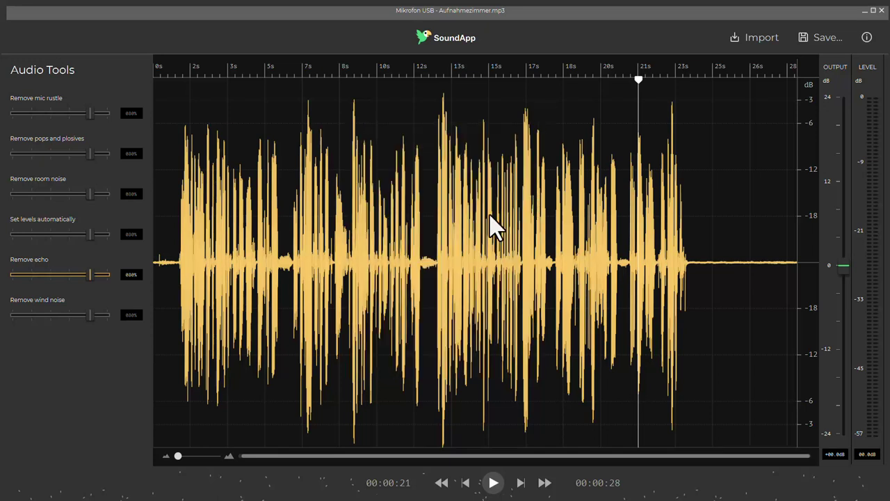
key("space")
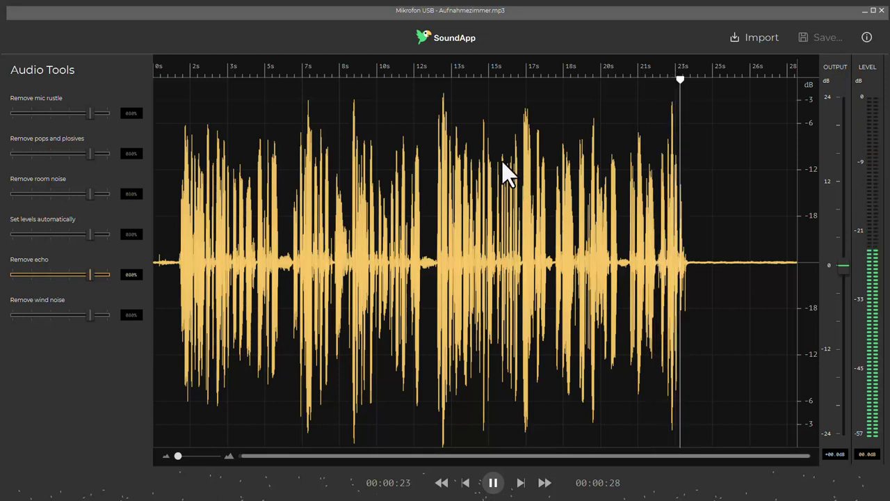
key("space")
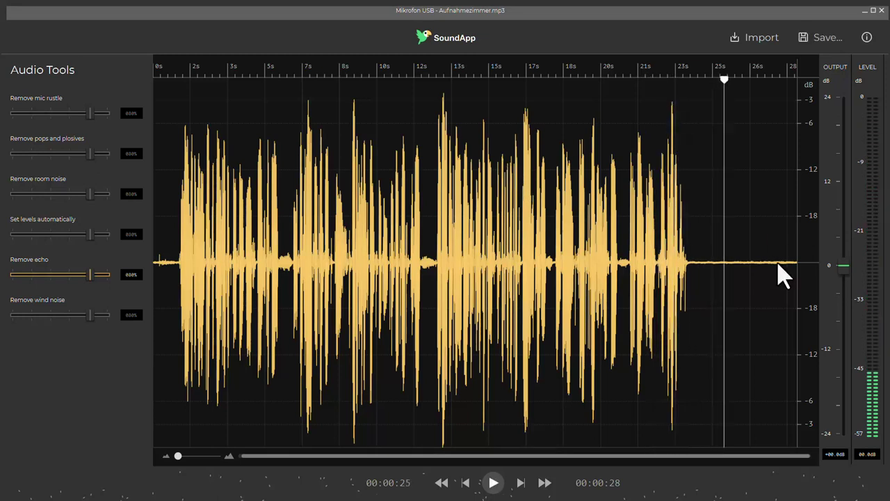
Enable Remove room noise at 80%, check the quiet ending and replay the recording from about 1 second.
mouse_move(21, 191)
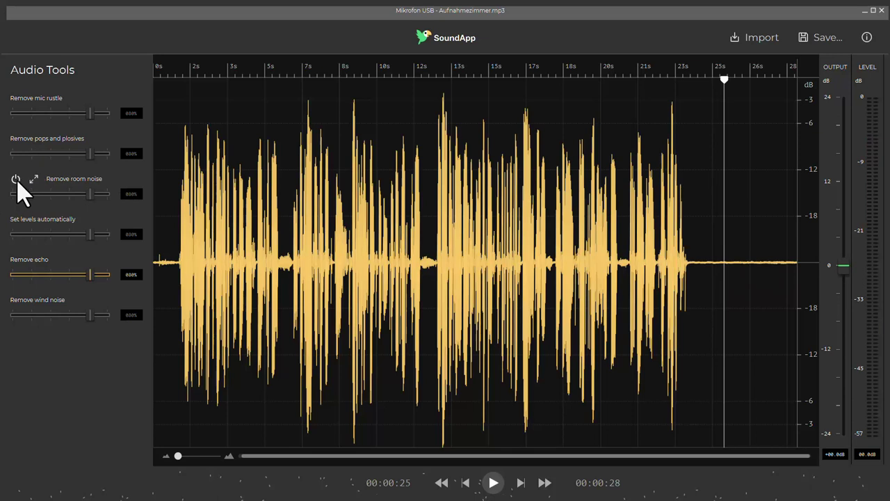
key("space")
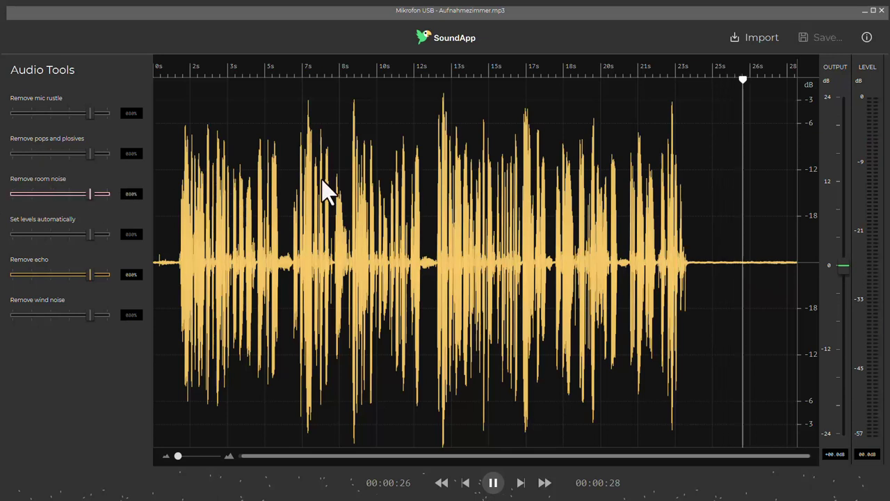
key("space")
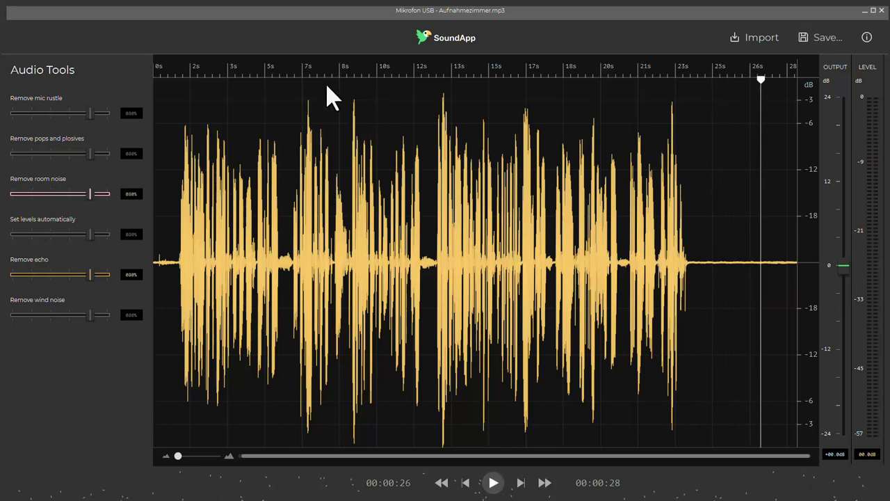
left_click(178, 81)
key("space")
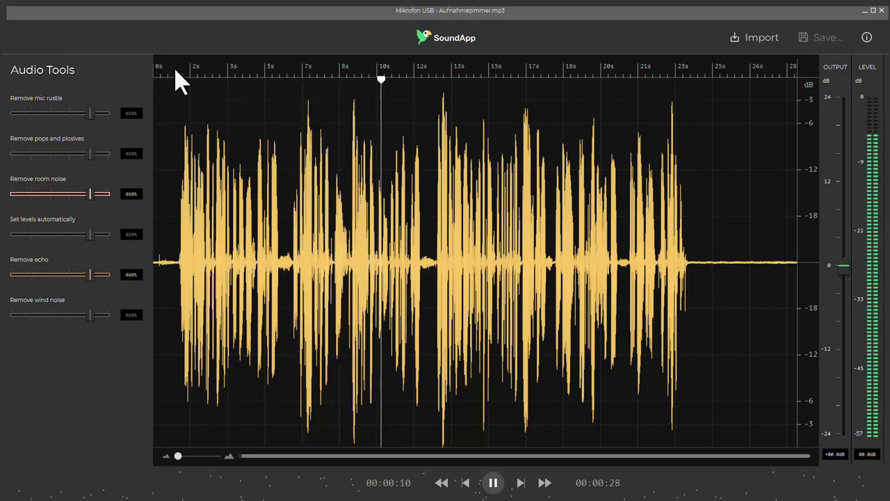
key("space")
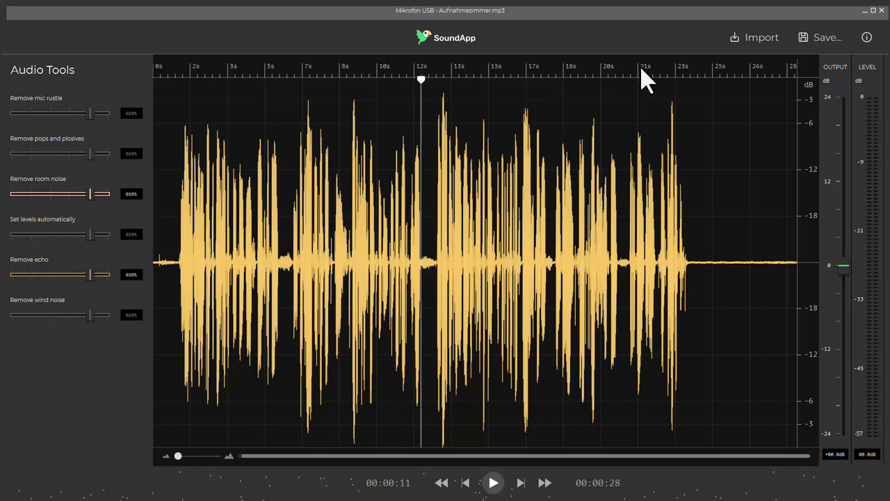
Load the Mikrofon Shure SM7B - Aufnahmezimmer recording, discarding the current work.
left_click(752, 41)
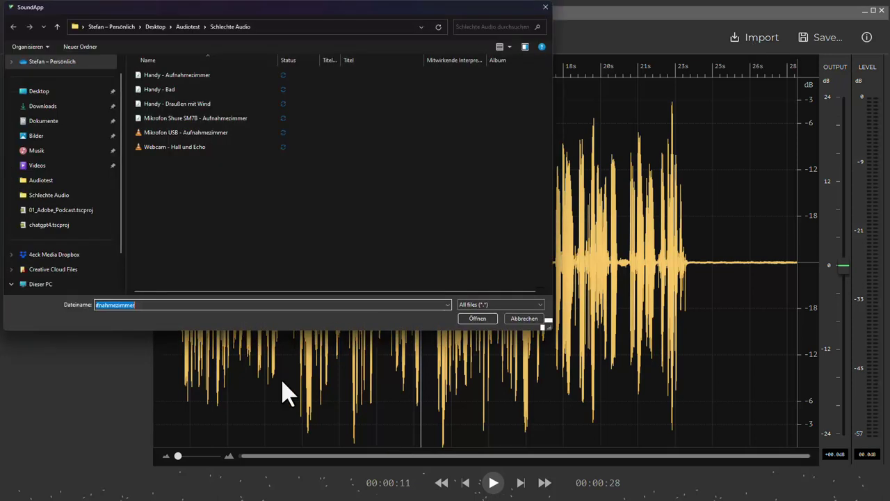
left_click(202, 123)
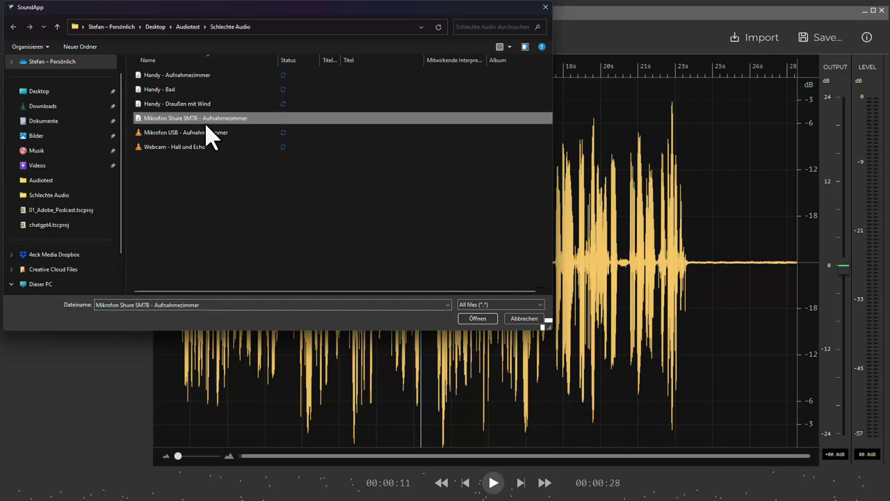
left_click(483, 322)
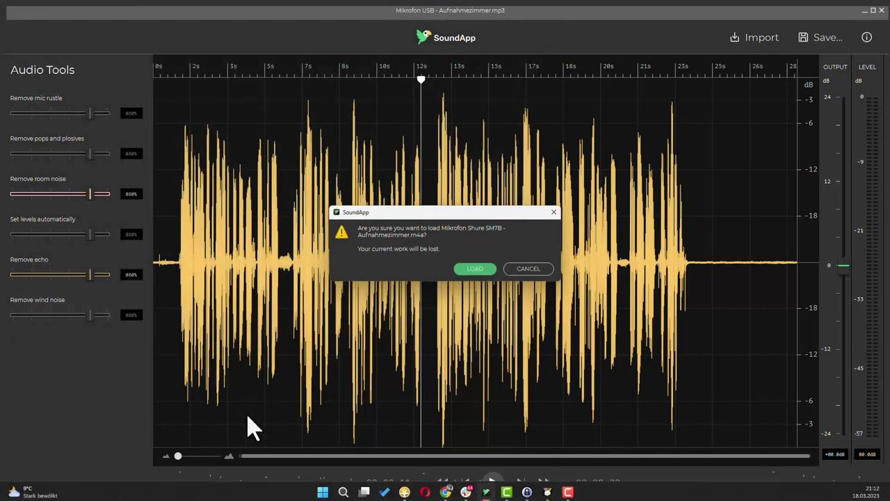
left_click(465, 270)
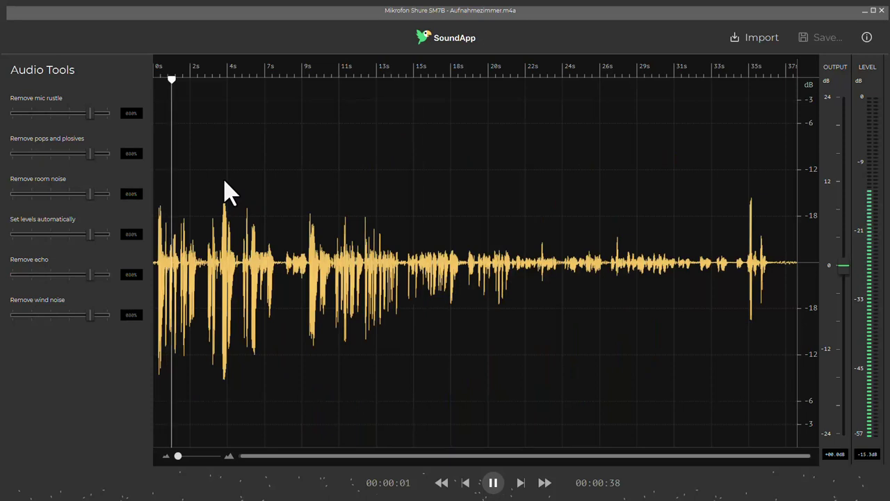
Listen to the unprocessed studio microphone recording up to about 24 seconds, pausing at about 2 and 7 seconds.
key("space")
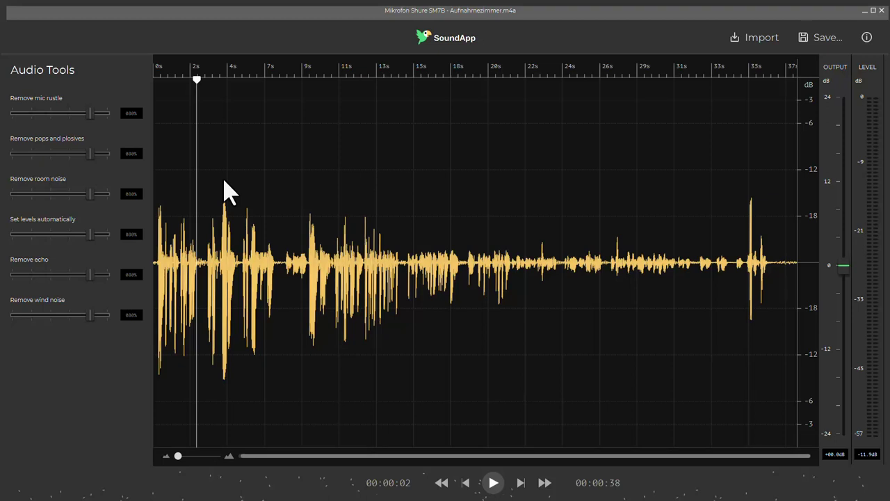
key("space")
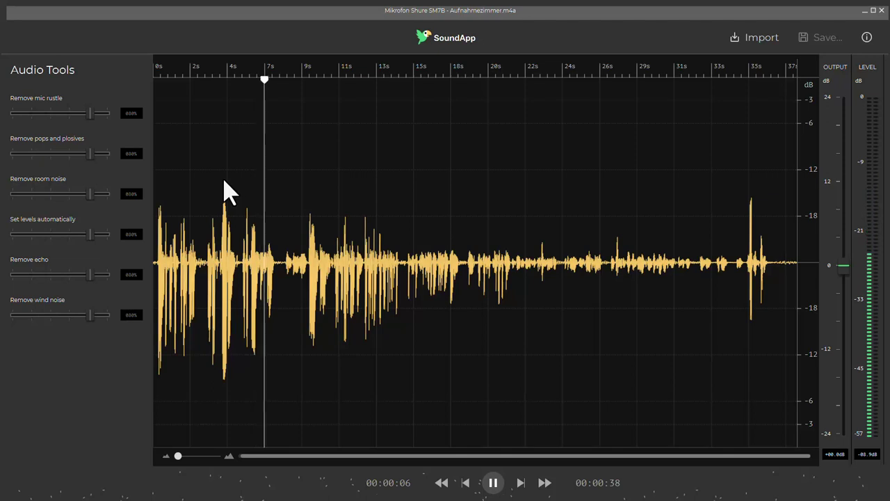
key("space")
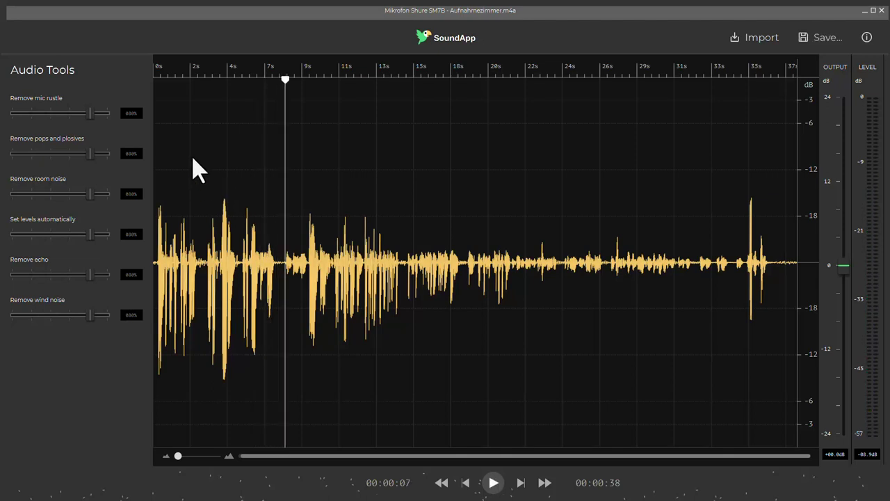
key("space")
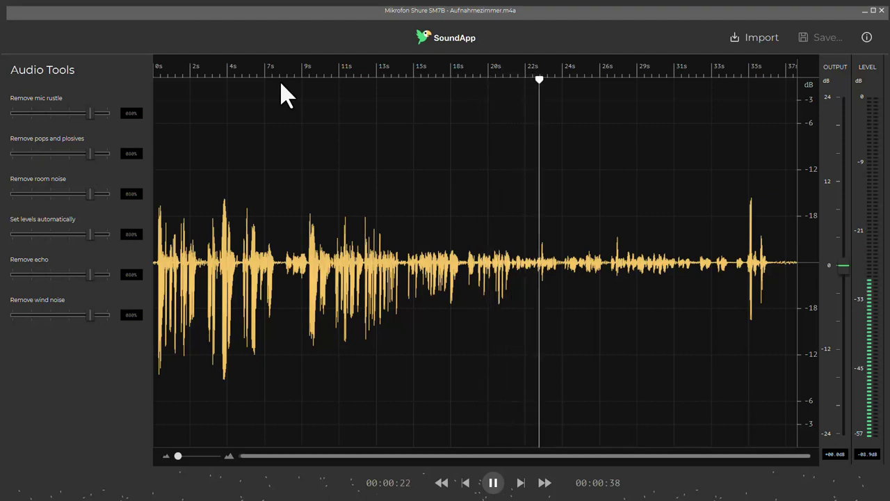
key("space")
Enable Remove echo at 80% and play on from about 24 to 28 seconds.
mouse_move(40, 281)
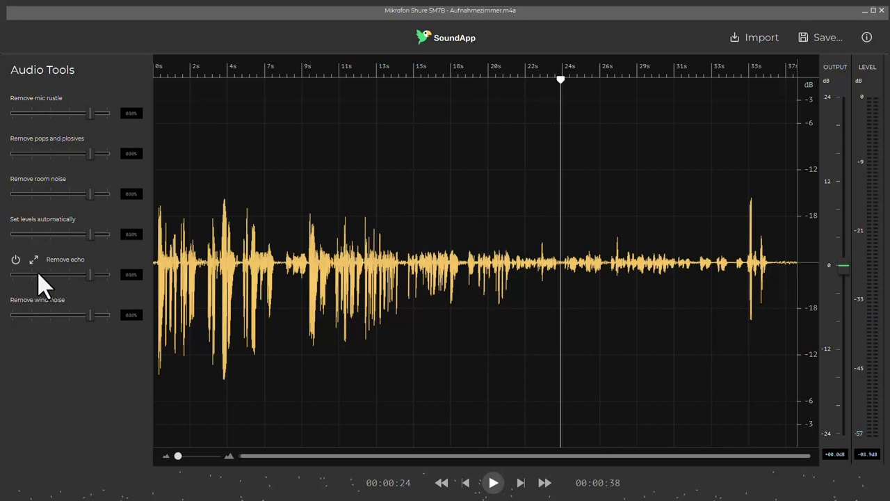
left_click(16, 262)
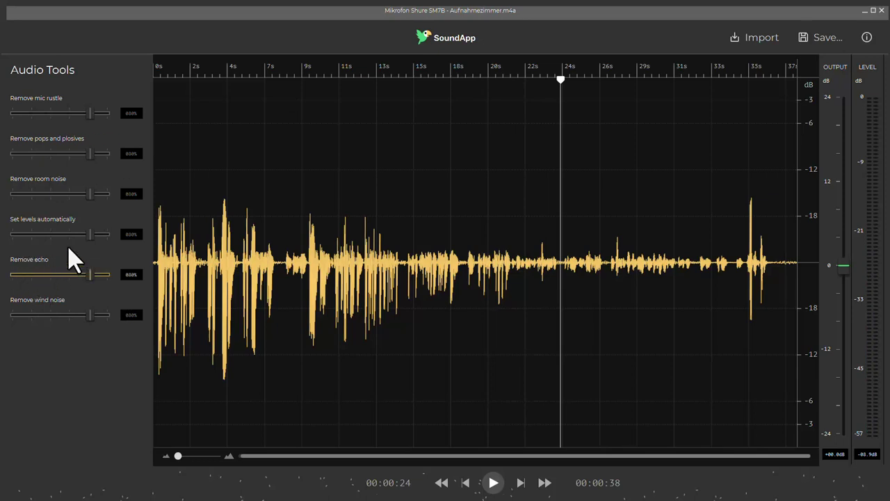
key("space")
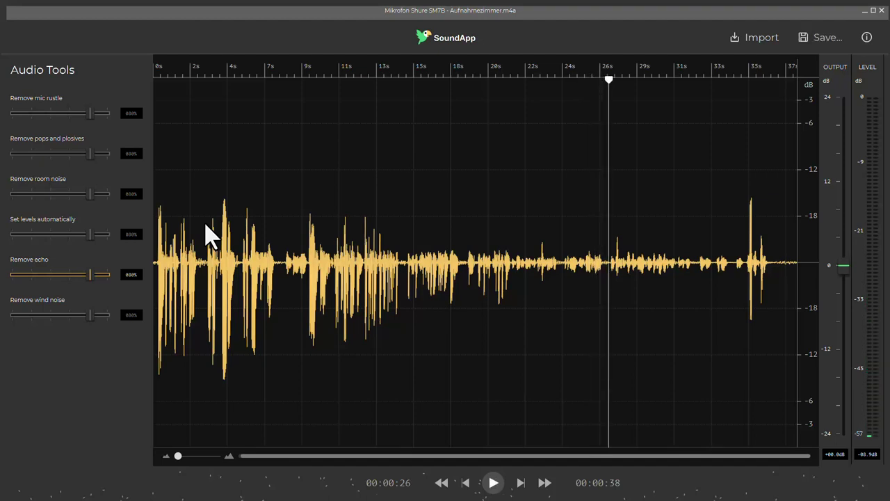
key("space")
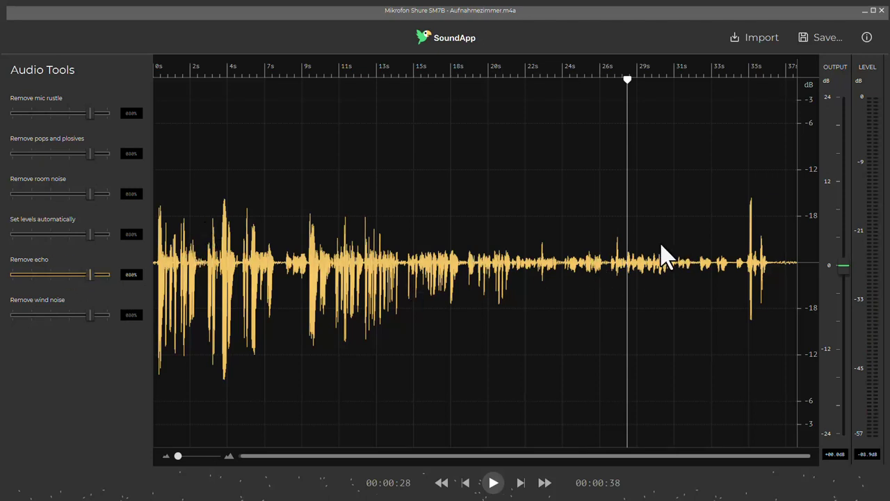
Enable Set levels automatically at 80% and play on from about 28 seconds to the end.
mouse_move(83, 235)
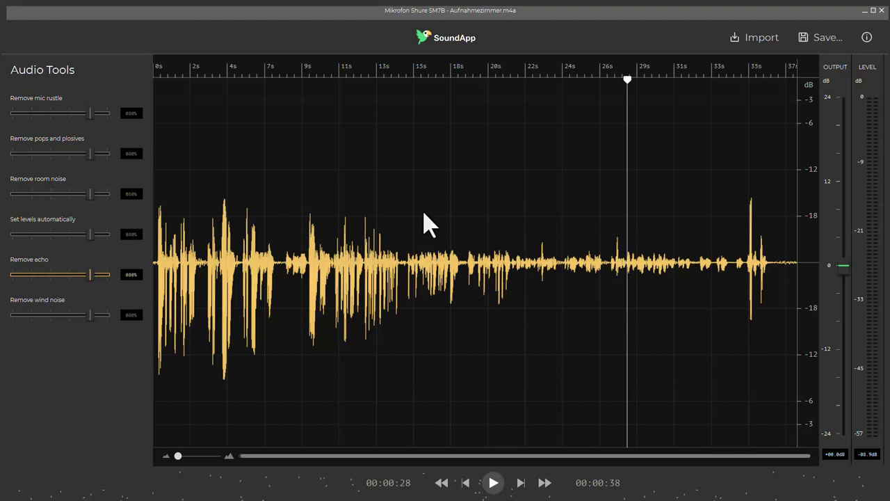
left_click(16, 219)
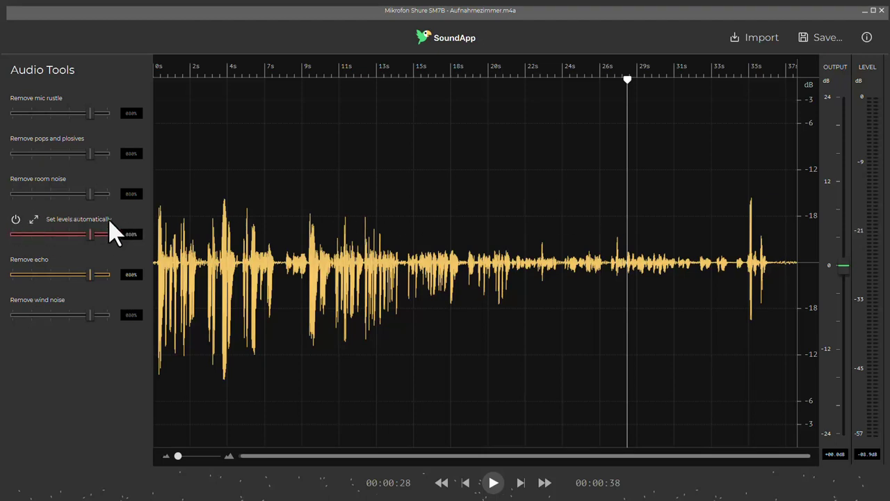
key("space")
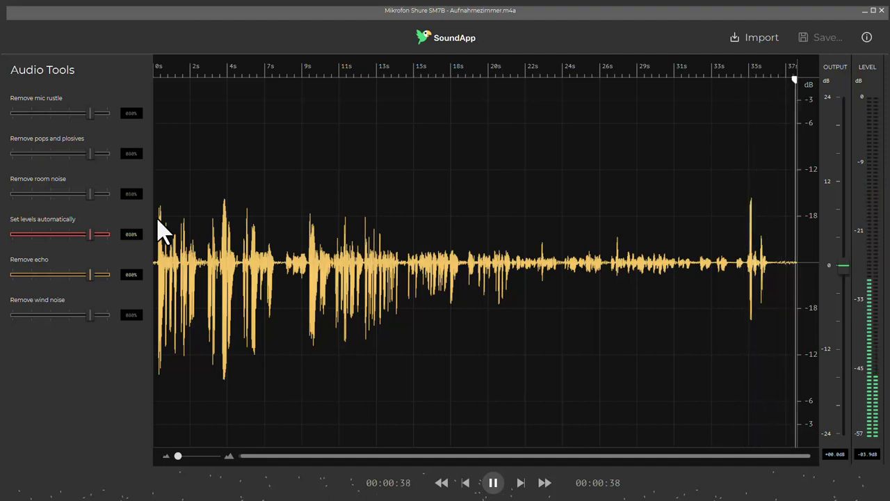
Replay the levelled recording from about 1 second and compare short passages at about 7, 2 and 31 seconds.
left_click(177, 79)
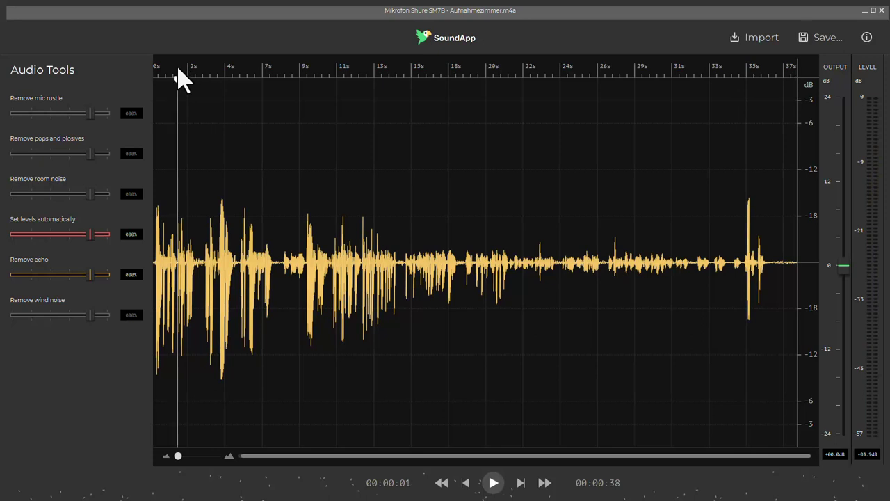
key("space")
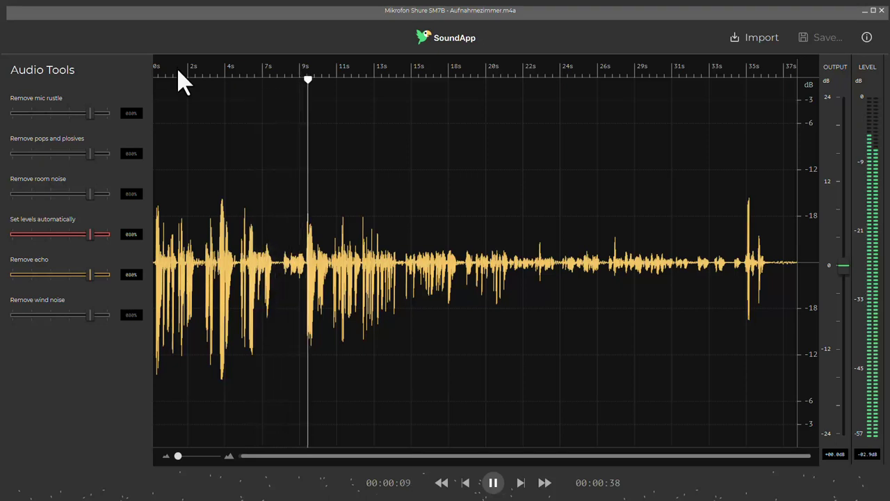
key("space")
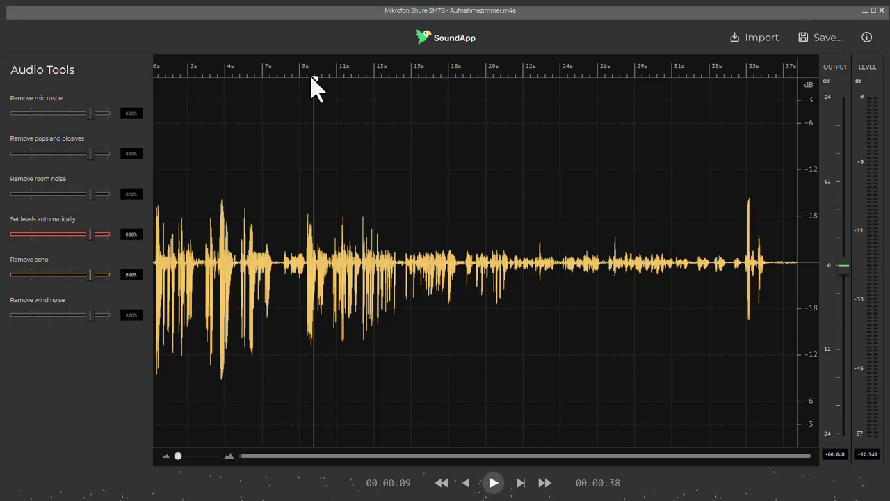
left_click_drag(307, 80, 275, 89)
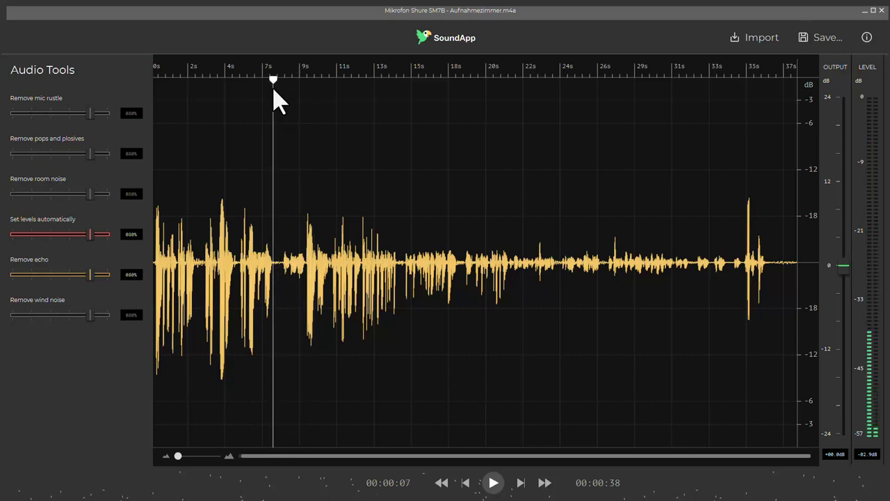
key("space")
key("space")
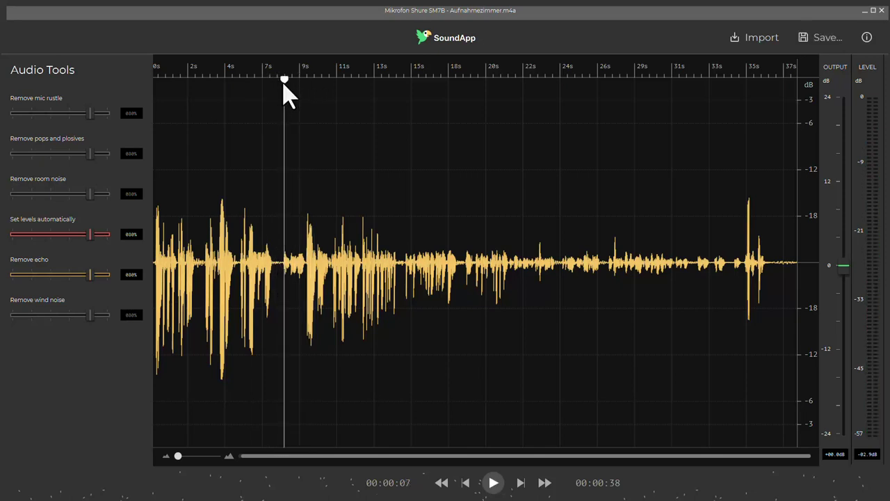
left_click_drag(282, 79, 193, 104)
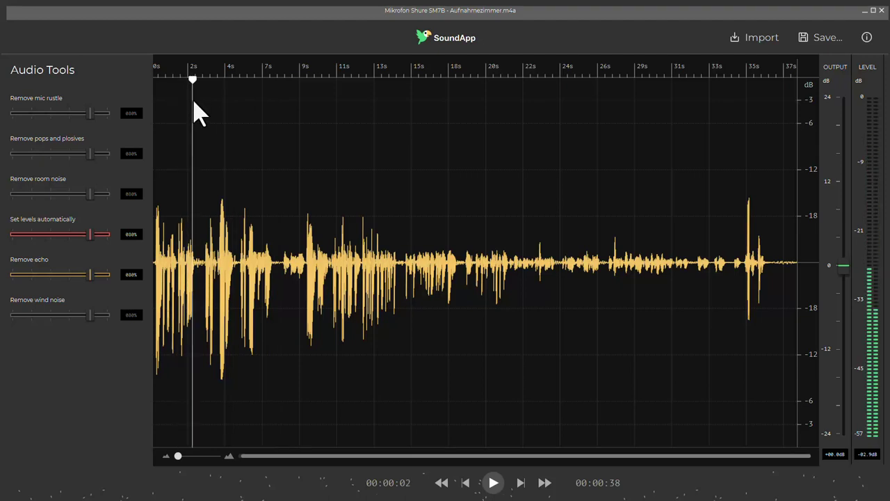
key("space")
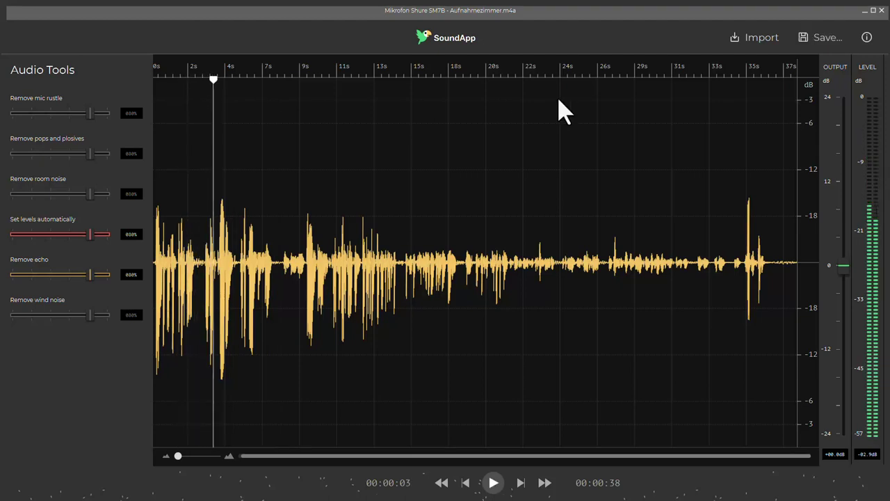
left_click(680, 78)
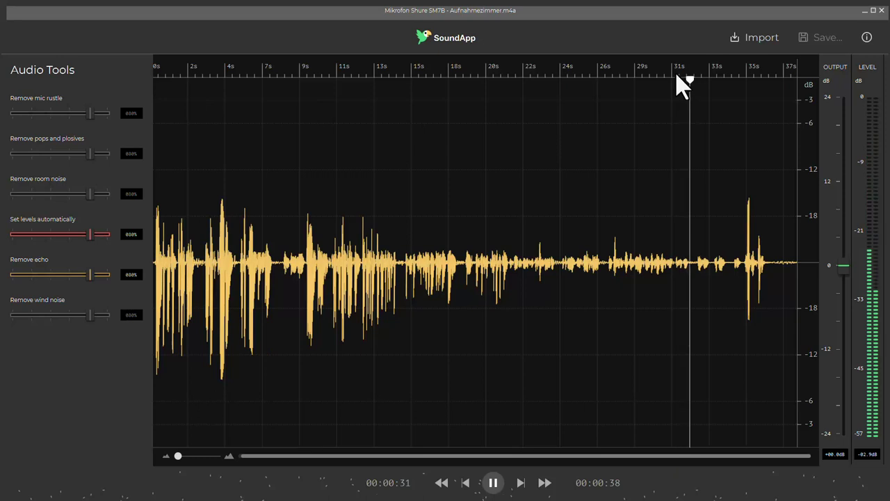
key("space")
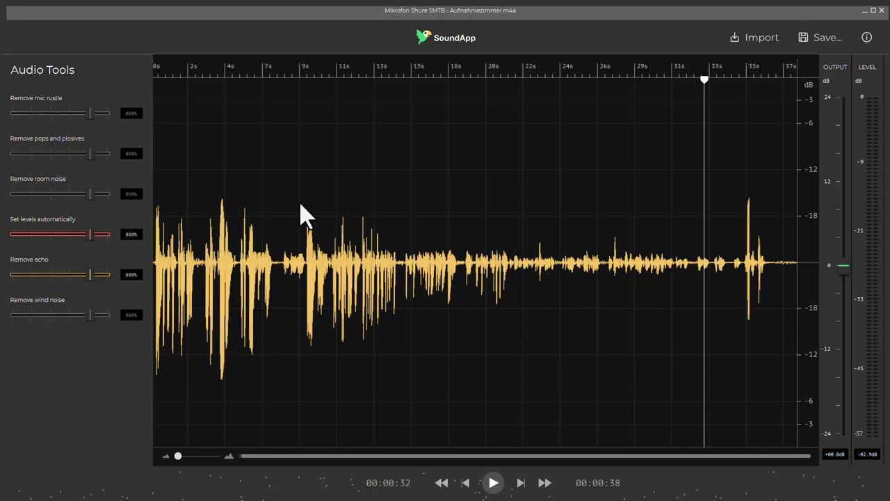
Minimize SoundApp, switch to the Chrome browser and open tutkit.com in the new tab.
left_click(865, 11)
left_click(125, 10)
type("tutkit.com")
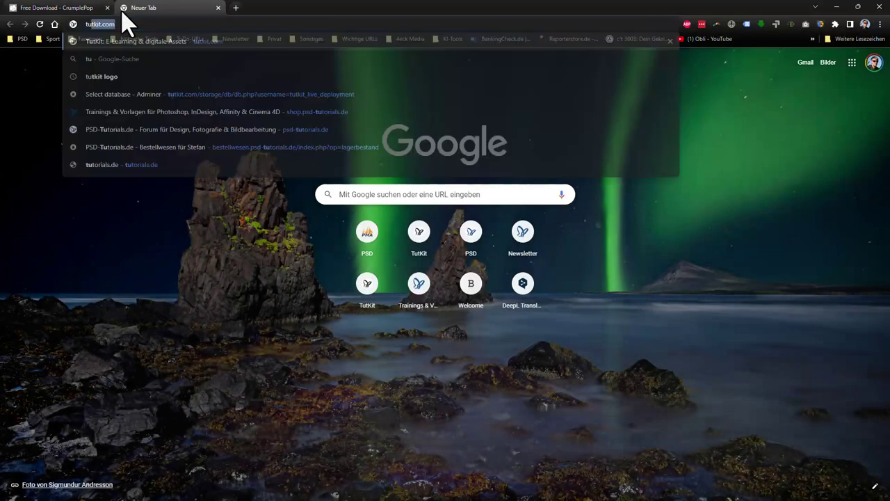
key("Return")
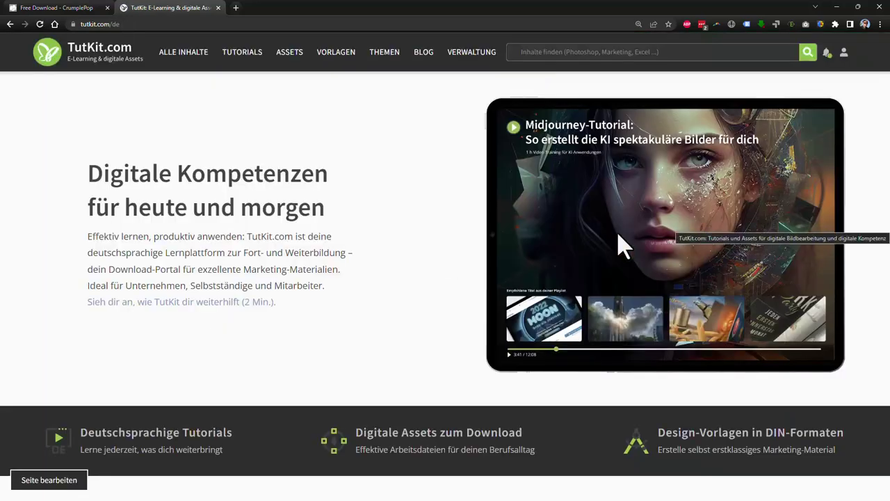
Open the ChatGPT training package from the TutKit home page and bring its last lessons into view.
scroll(533, 248, "down", 5)
left_click(533, 248)
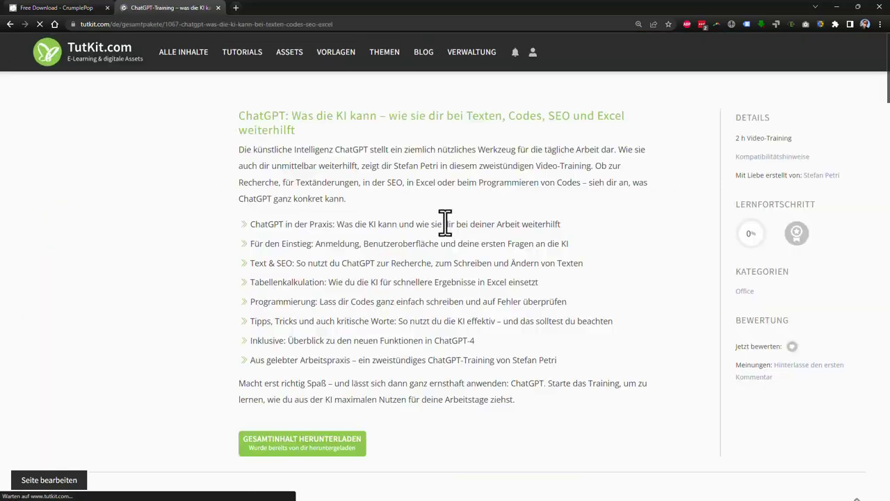
scroll(452, 221, "down", 15)
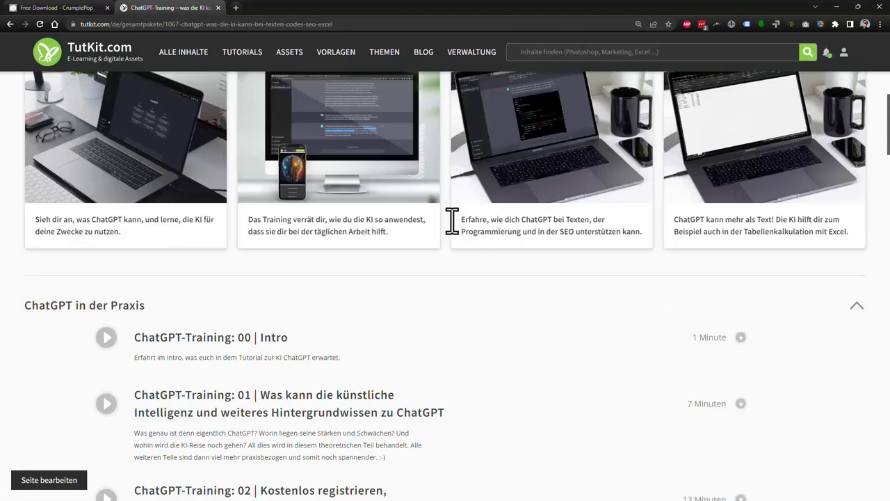
scroll(449, 229, "down", 4)
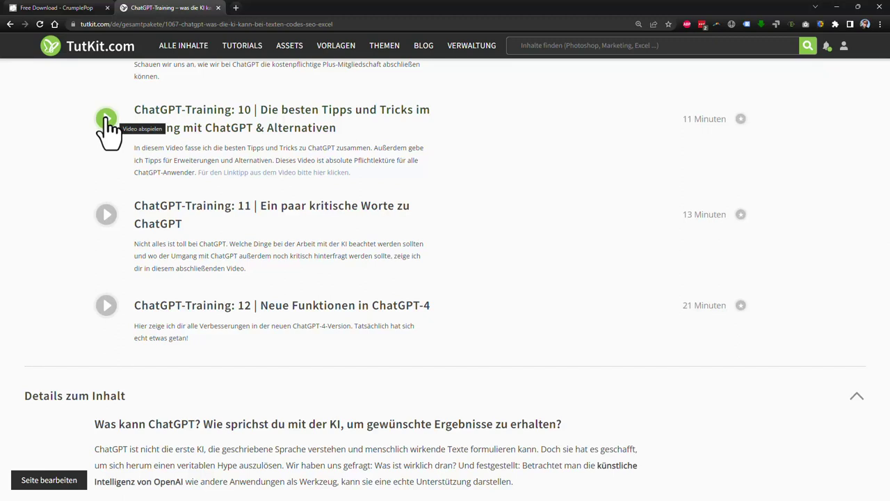
Play the video ChatGPT-Training: 10 up to about 14 seconds, pausing at about 7 seconds, to hear its sound.
left_click(106, 120)
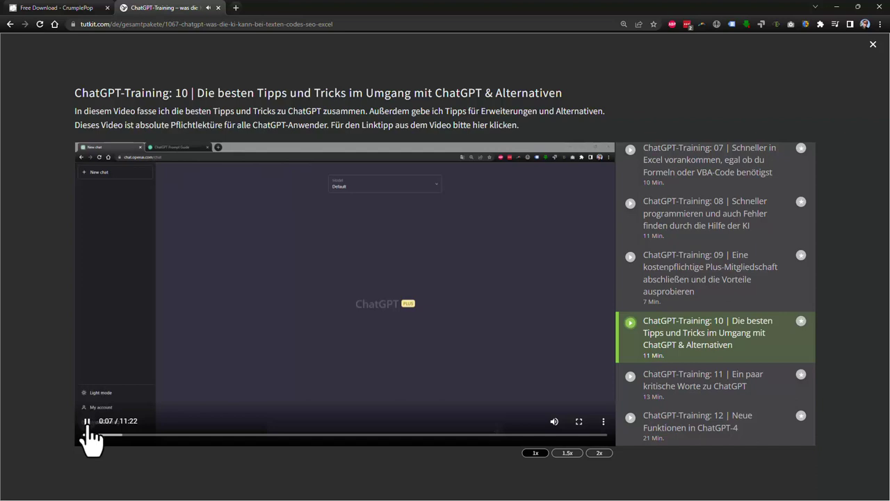
left_click(87, 425)
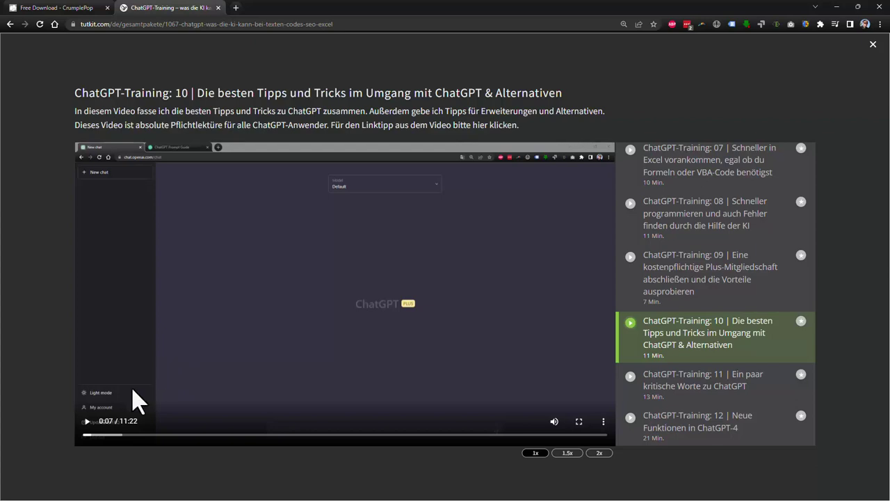
left_click(87, 422)
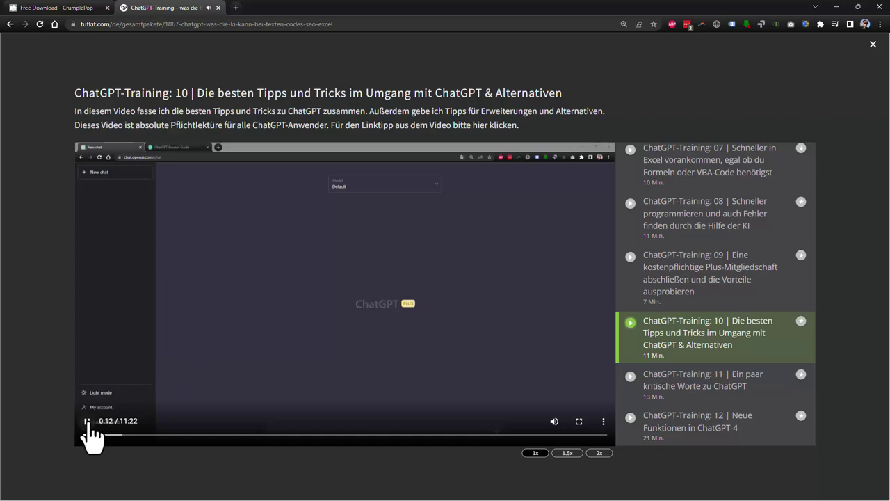
left_click(88, 422)
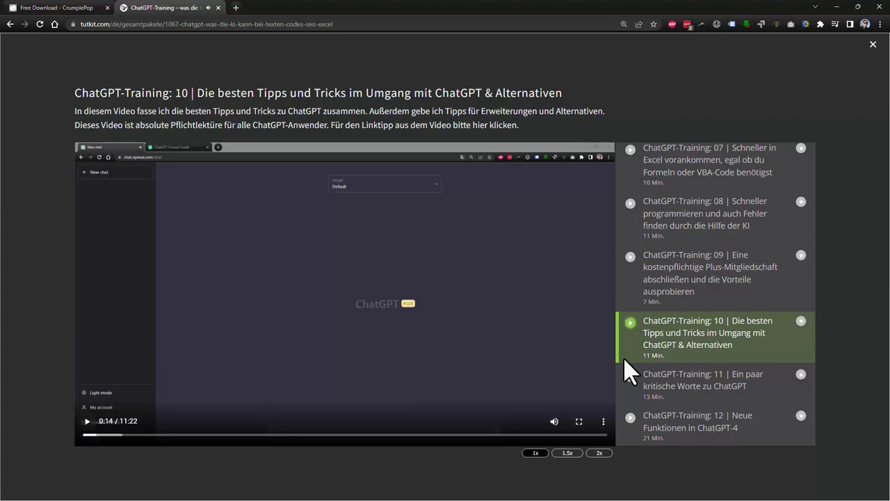
Play the video ChatGPT-Training: 12 and compare its sound at the beginning, at about 6:54 and at about 12:25, pausing it at the end.
scroll(712, 408, "down", 1)
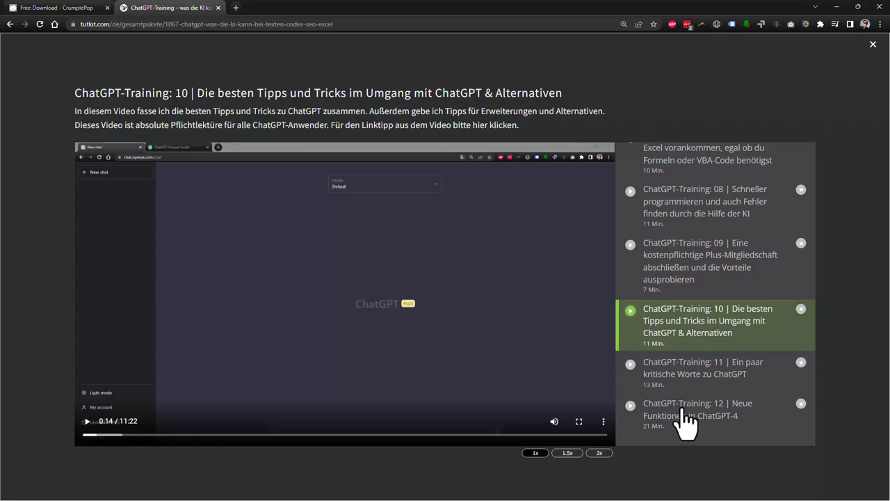
left_click(684, 410)
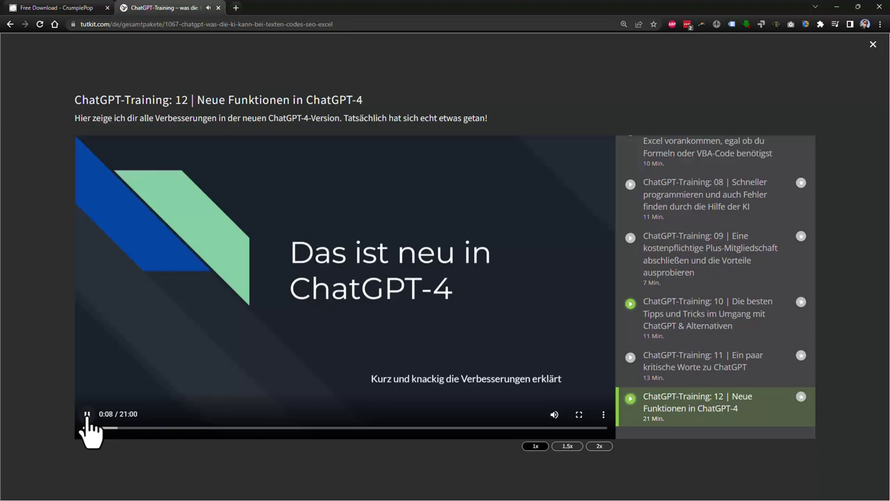
left_click(88, 420)
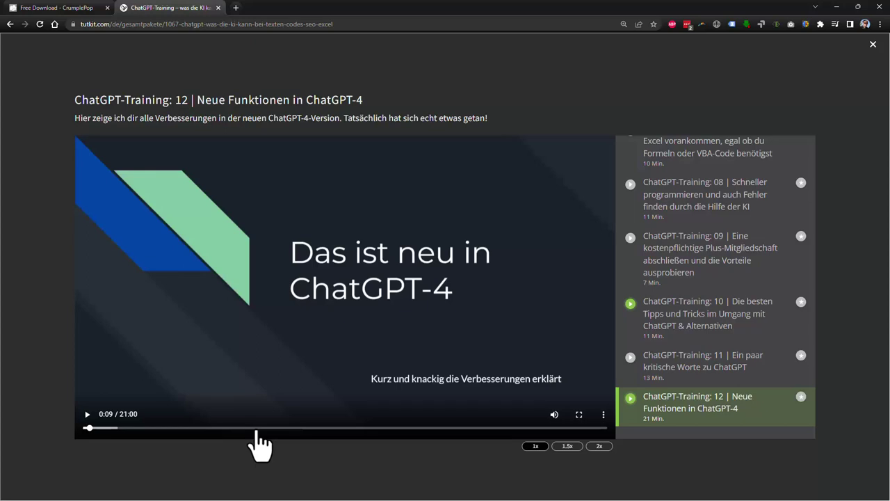
left_click(256, 428)
left_click(87, 414)
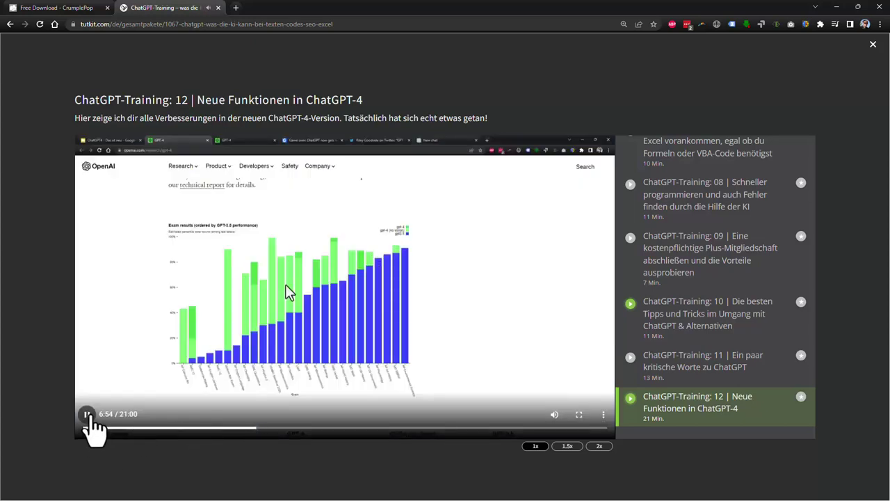
left_click(391, 428)
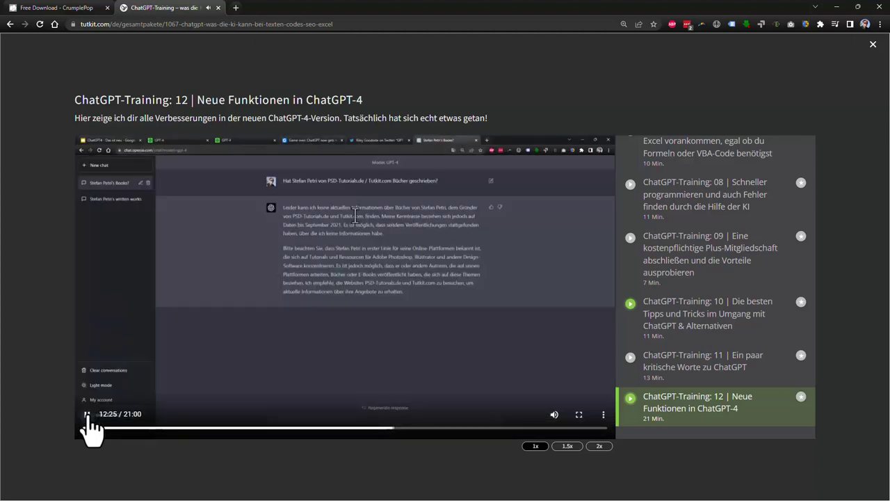
left_click(87, 416)
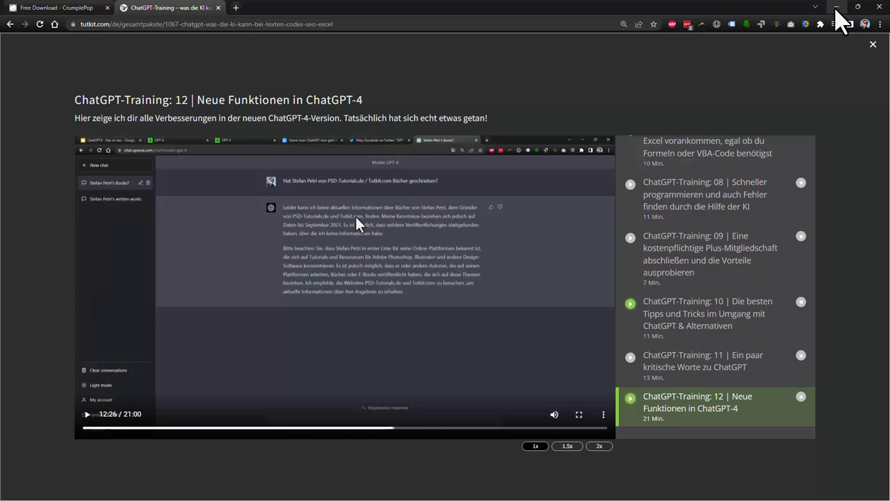
Minimize the browser, move the SoundApp window higher on the desktop and look through the installed products in the CrumplePop app.
left_click(836, 9)
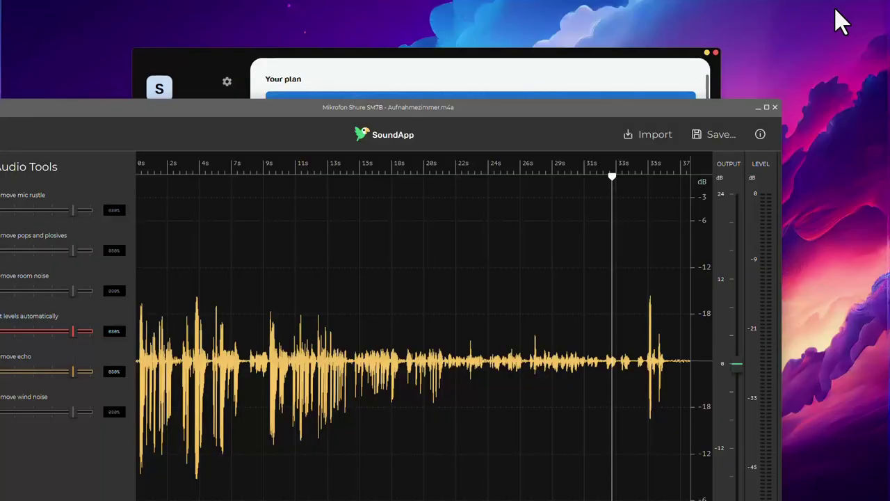
left_click_drag(445, 112, 483, 57)
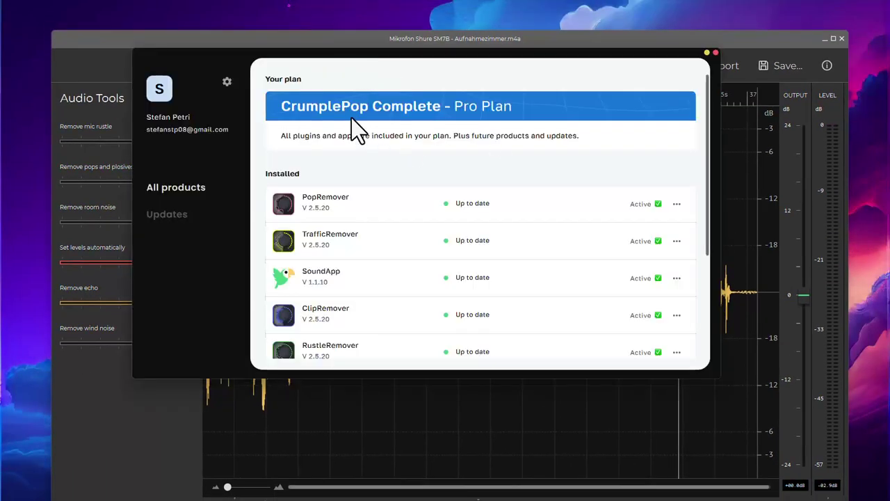
scroll(397, 175, "down", 3)
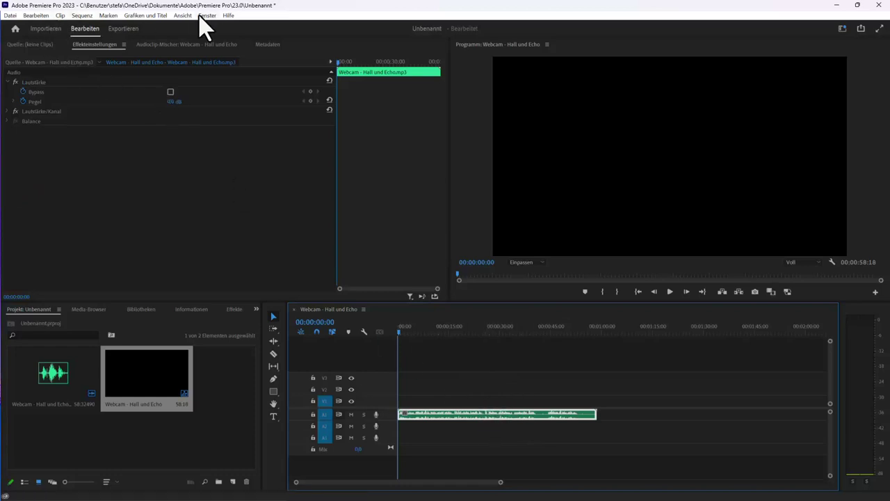
In Premiere Pro, open the Audio Plug-In Manager from the audio preferences and scan for plug-ins.
left_click(37, 17)
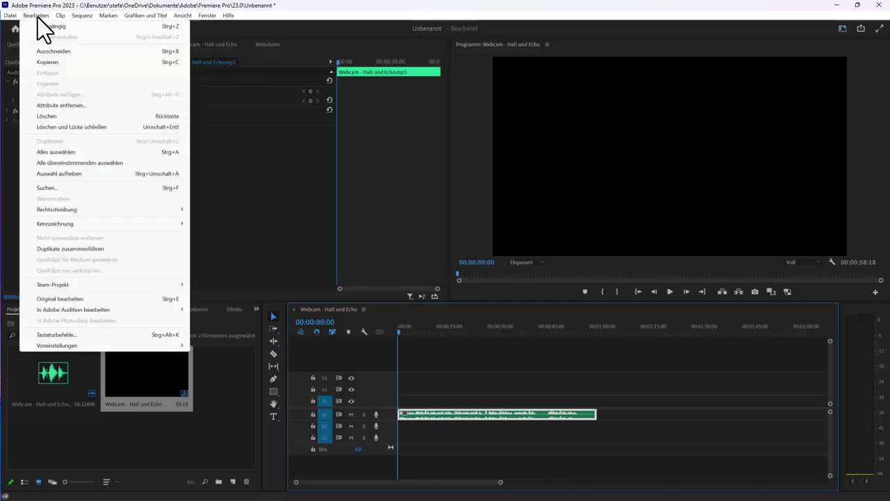
mouse_move(91, 346)
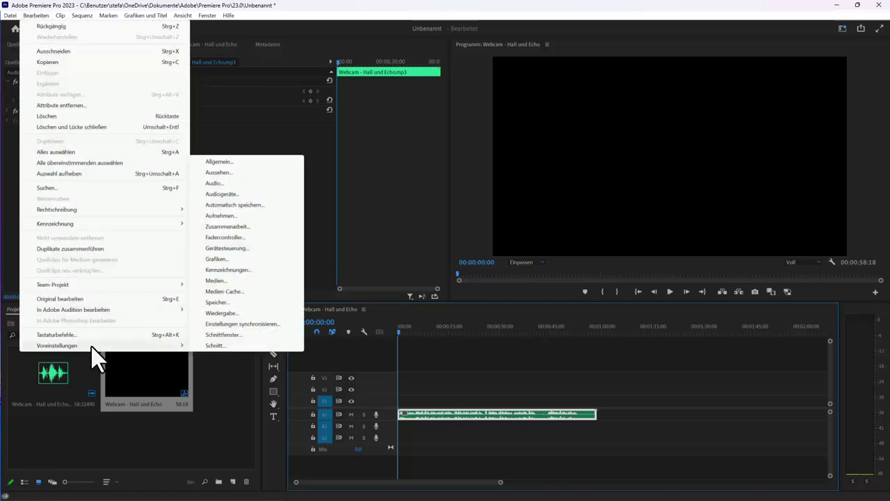
left_click(215, 185)
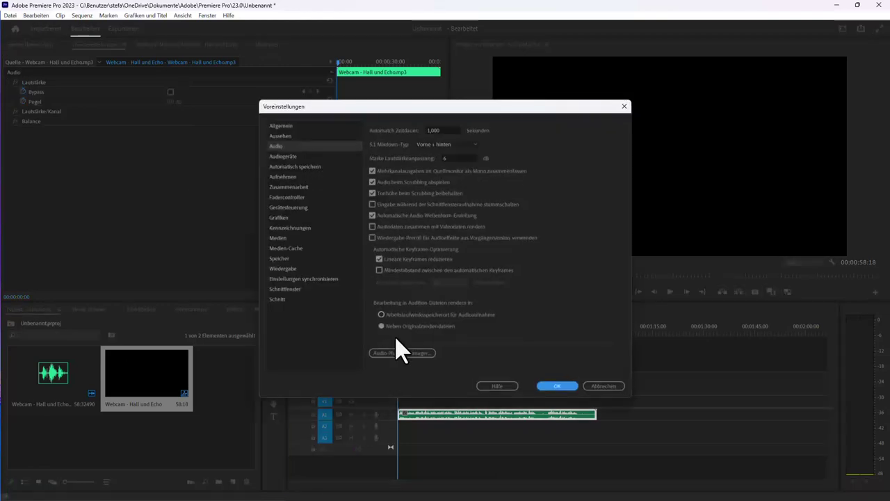
left_click(402, 353)
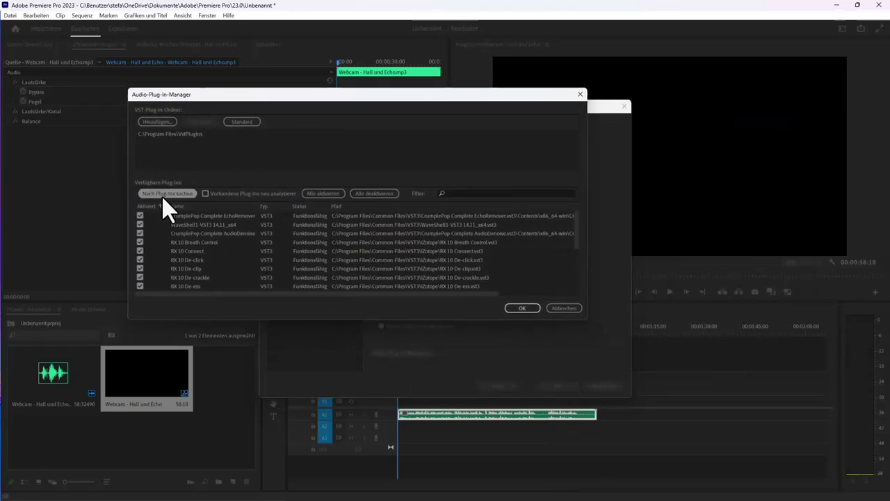
left_click(166, 194)
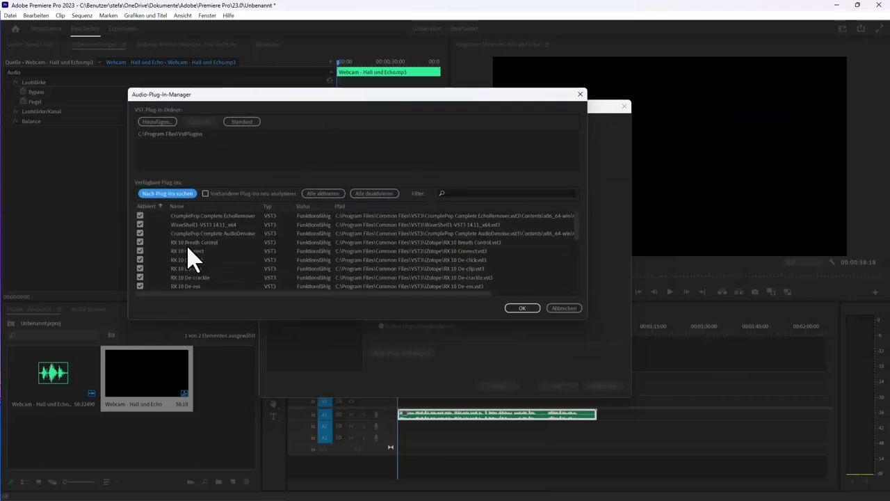
Look through the available plug-ins for the CrumplePop Complete entries, then leave the plug-in manager and the preferences without changes.
scroll(189, 258, "down", 4)
scroll(190, 253, "up", 4)
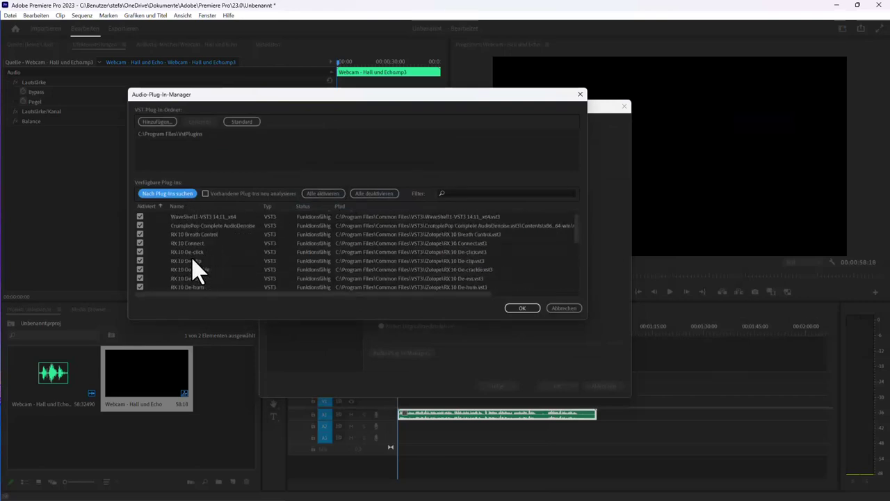
scroll(185, 229, "down", 4)
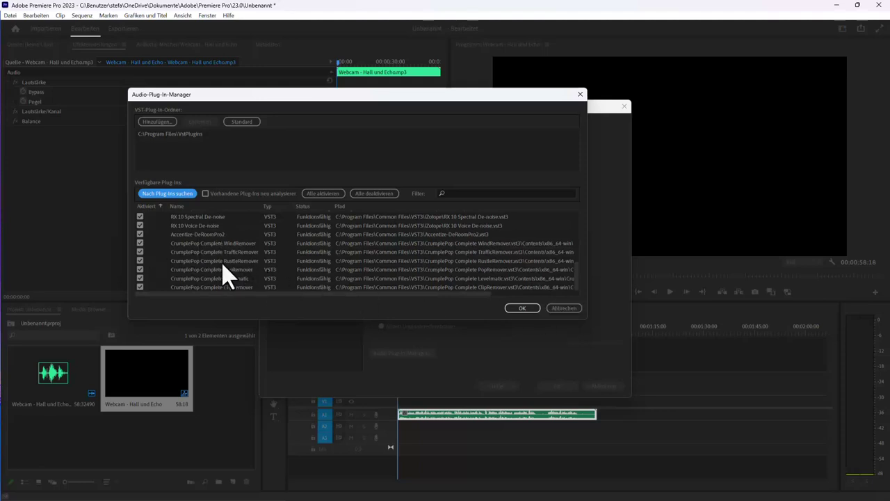
left_click(563, 307)
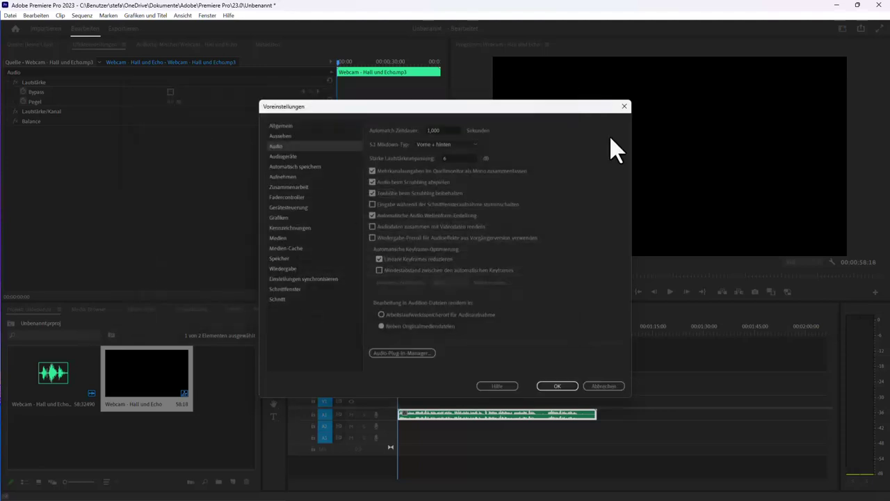
left_click(624, 106)
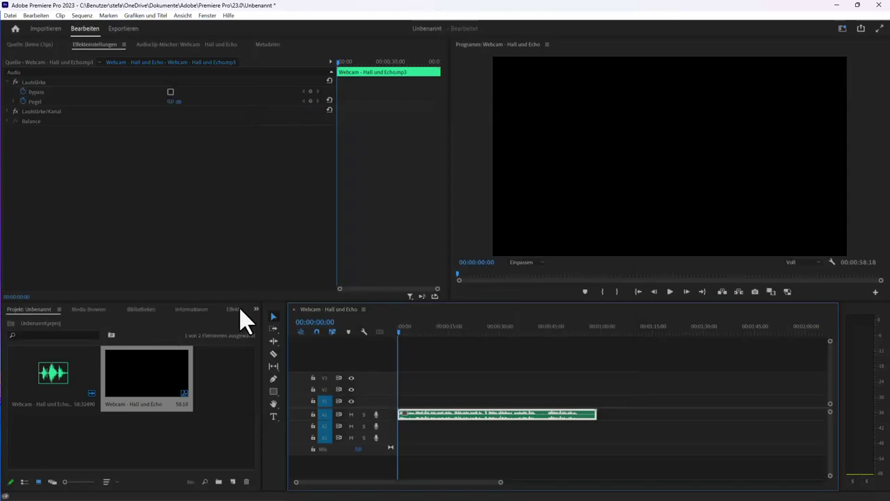
Show the CrumplePop Complete plug-ins among the audio effects, under VST3 and Restoration.
left_click(235, 310)
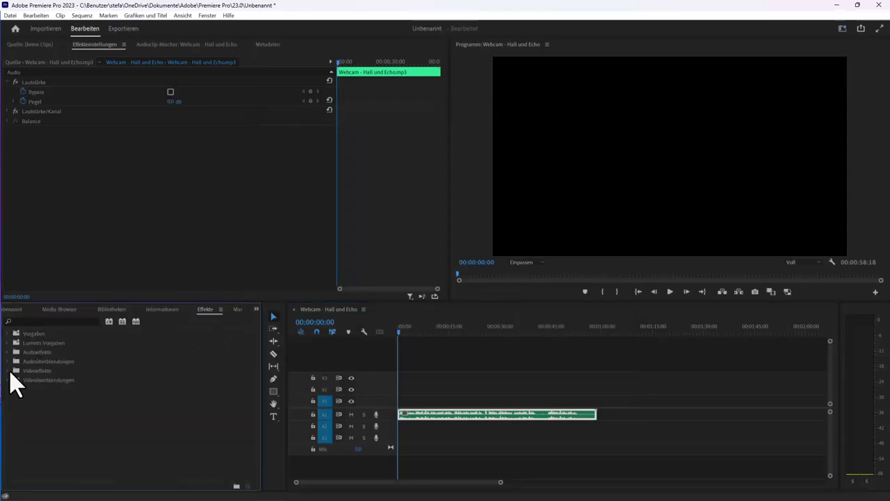
left_click(9, 352)
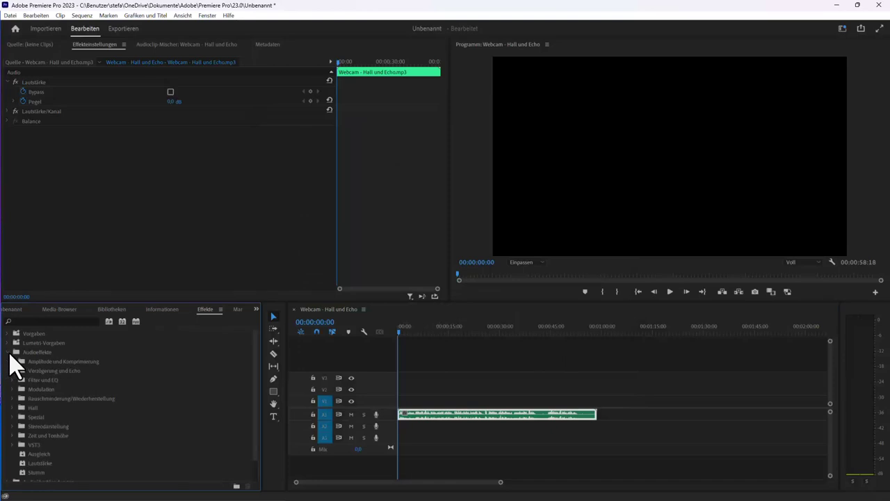
left_click(13, 444)
left_click(22, 454)
scroll(56, 453, "down", 1)
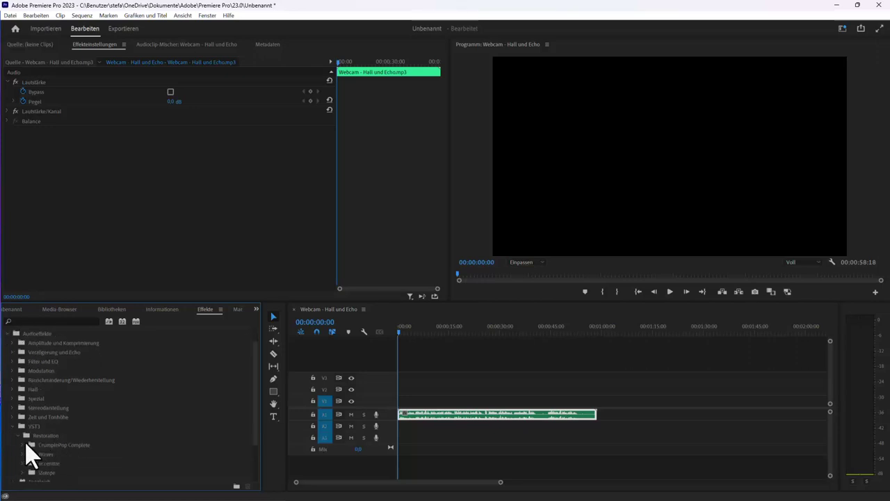
left_click(25, 444)
scroll(59, 452, "down", 1)
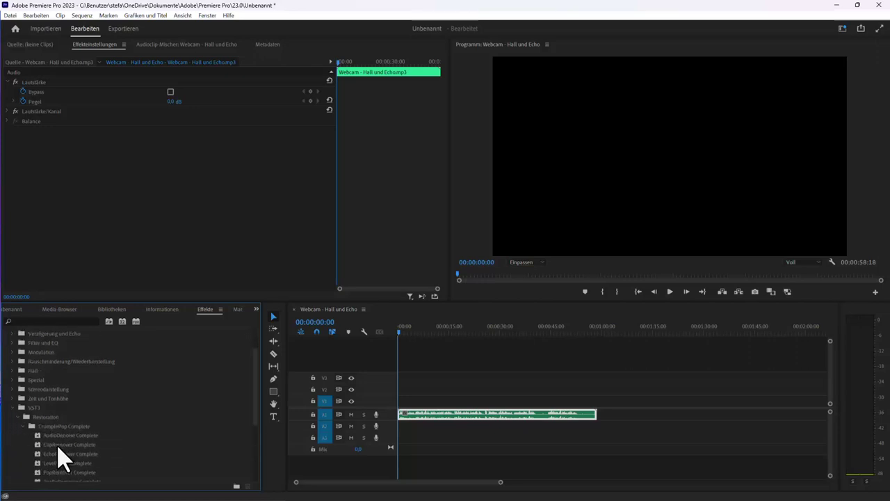
Apply the EchoRemover Complete effect to the Webcam - Hall und Echo audio clip on track A1.
right_click(65, 454)
left_click(66, 454)
scroll(104, 459, "down", 1)
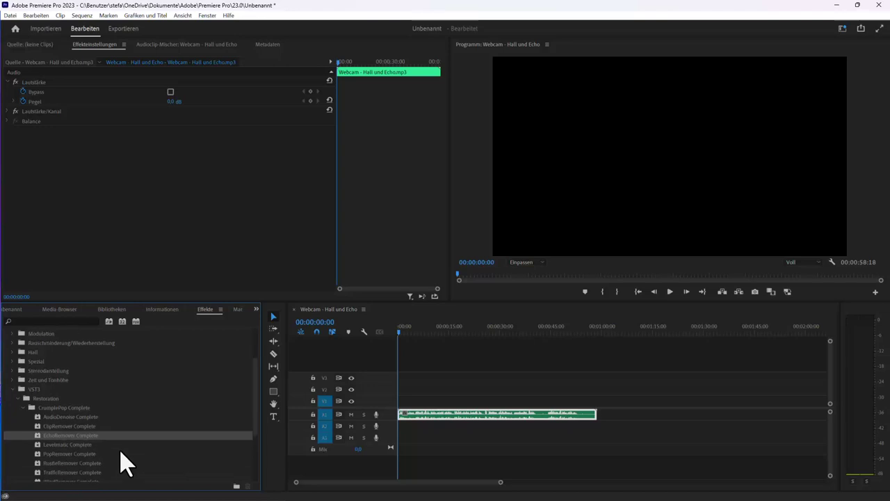
left_click_drag(66, 440, 425, 415)
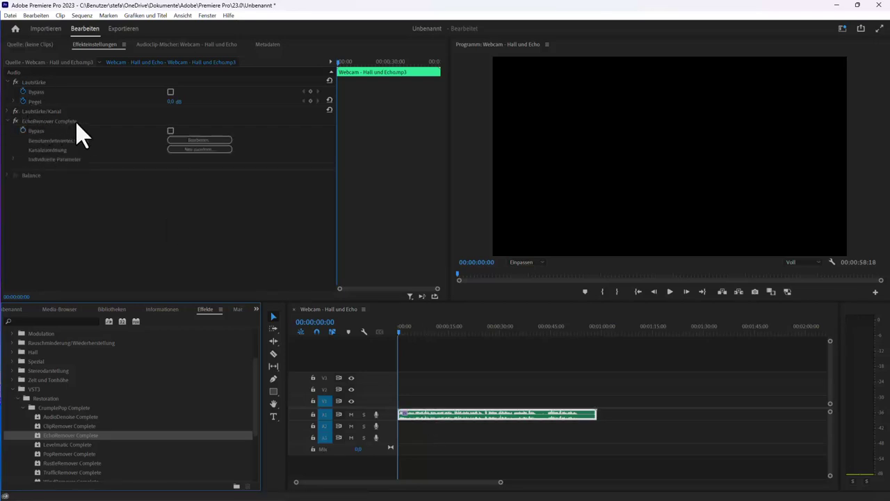
Open the custom setup of EchoRemover, toggle the effect off and on again, and raise its output to about +12.2 dB.
left_click(200, 140)
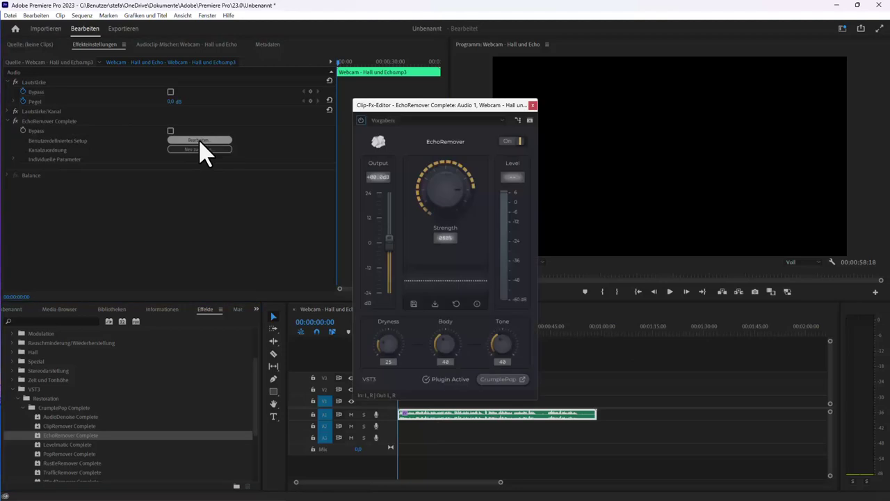
left_click(512, 142)
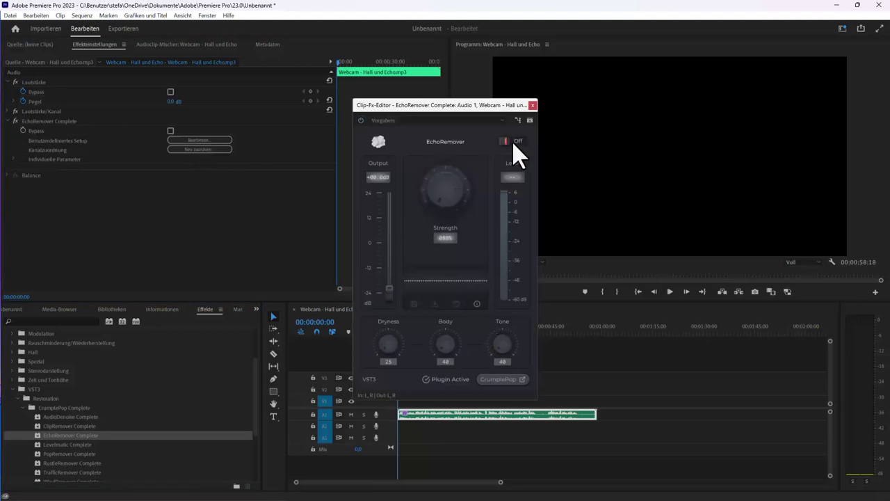
left_click(512, 140)
left_click_drag(386, 240, 388, 212)
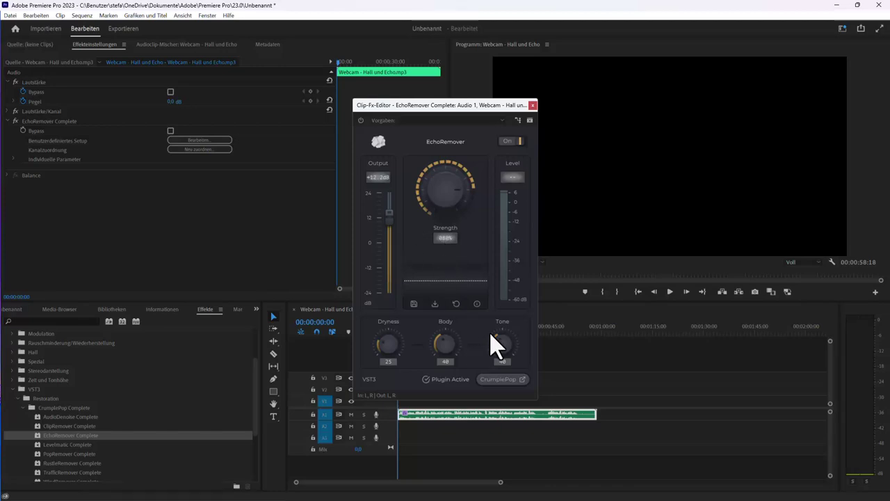
Play the clip to about 7 seconds while lowering EchoRemover's output to about -2.5 dB, then close the effect editor.
left_click_drag(471, 106, 515, 51)
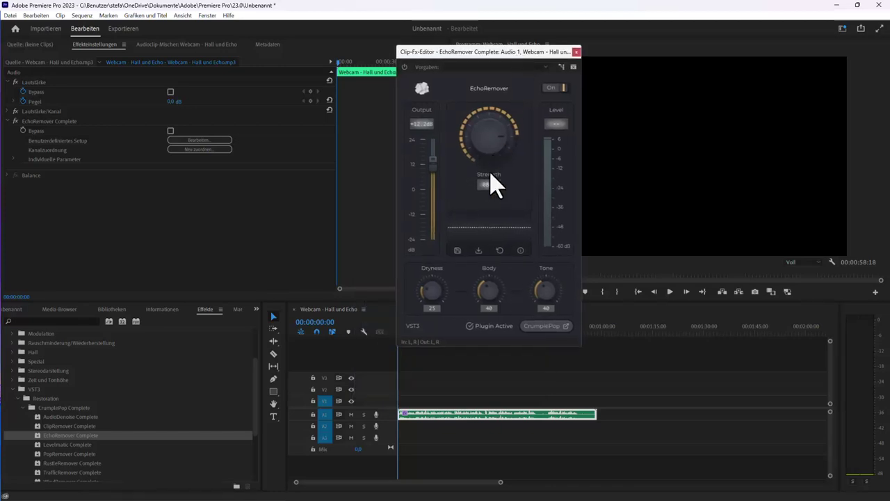
key("space")
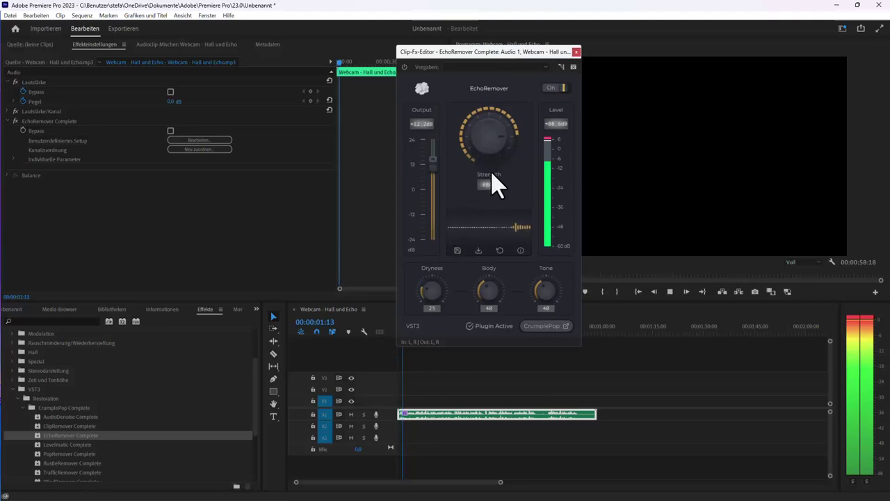
left_click_drag(435, 173, 437, 200)
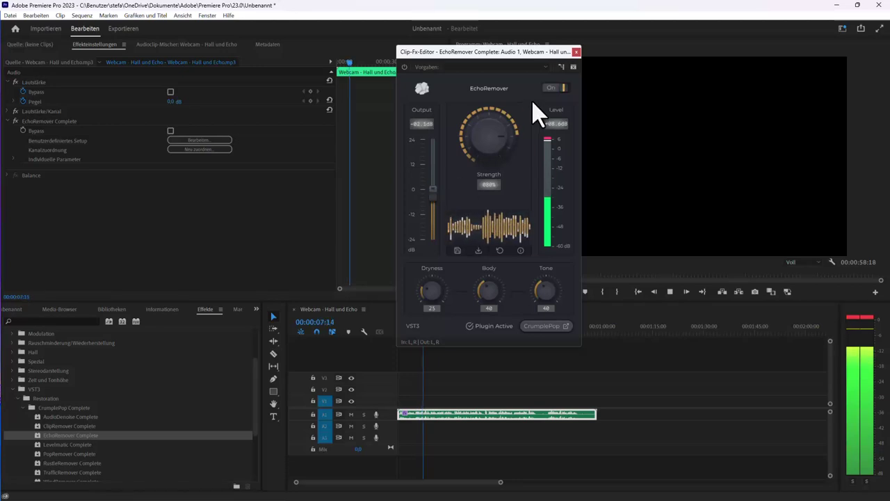
key("space")
left_click(576, 51)
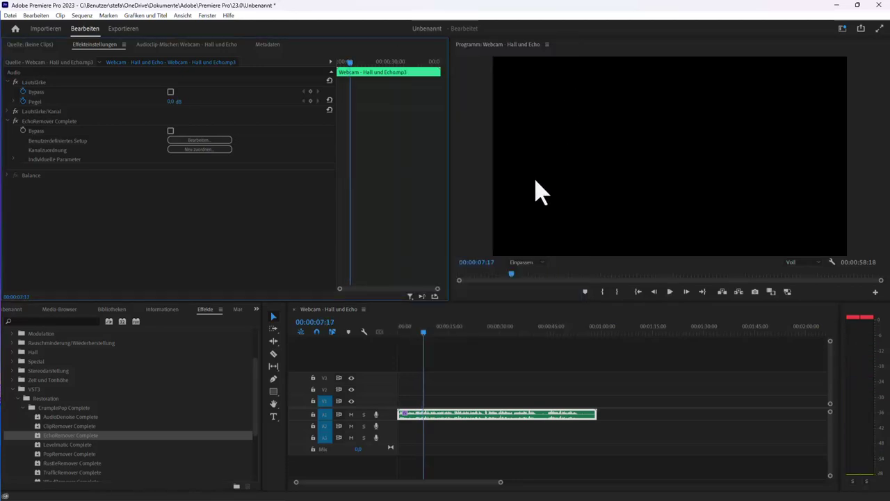